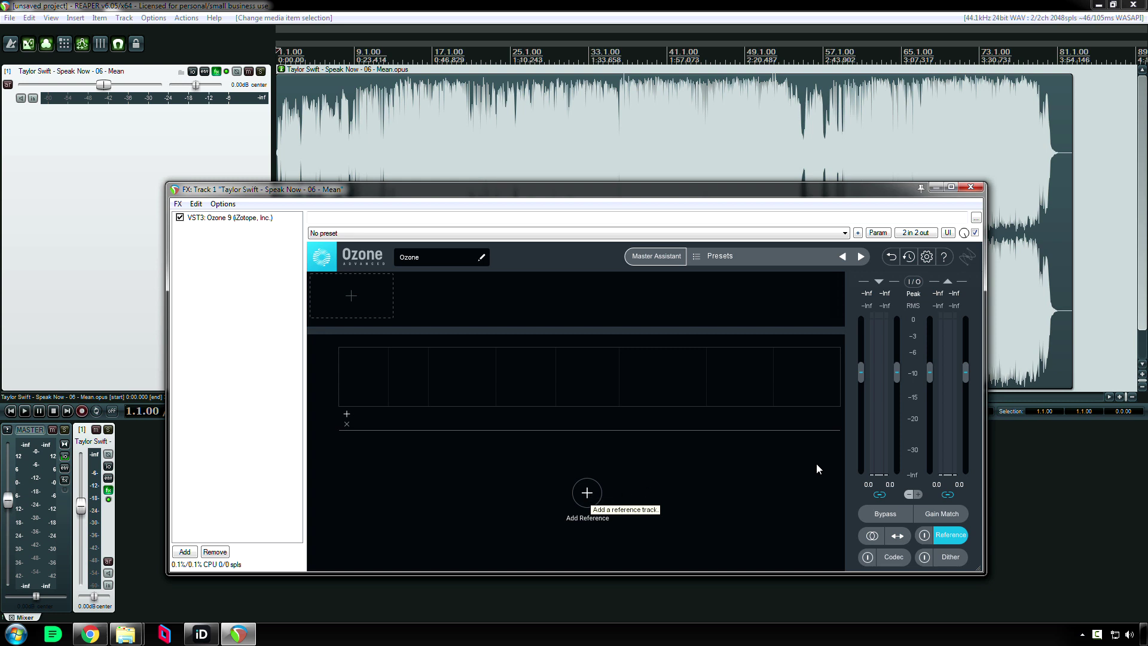
# Load Meghan Trainor - NO.flac from the HD Tracks folder as reference track 1
pyautogui.click(953, 540)
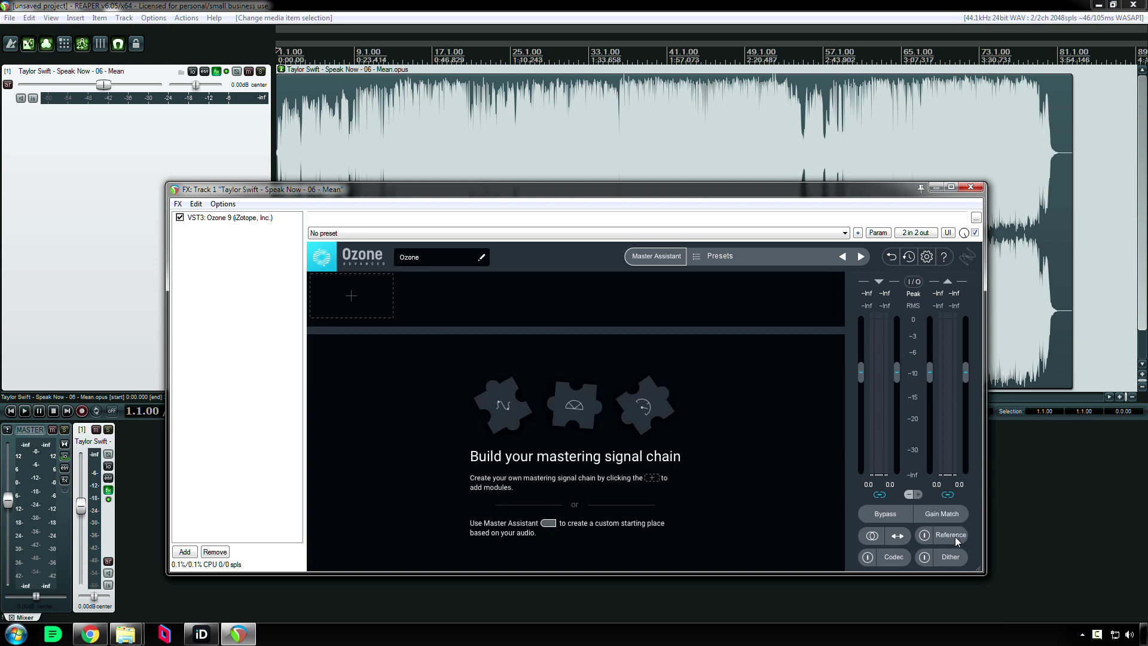
pyautogui.click(954, 540)
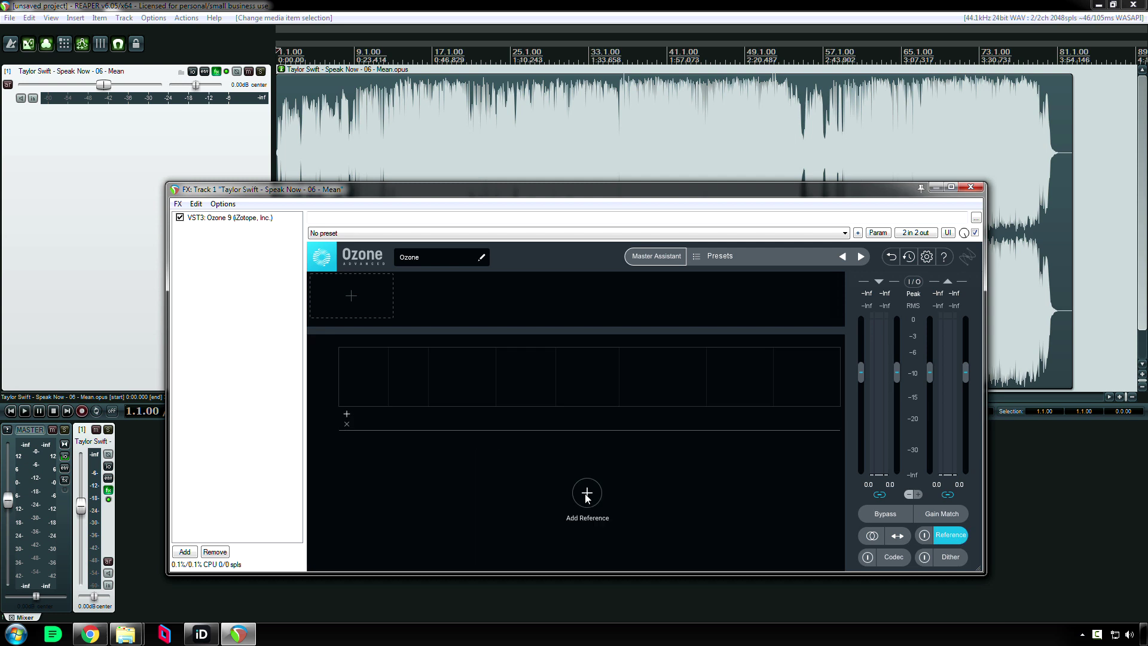
pyautogui.click(704, 488)
pyautogui.click(305, 374)
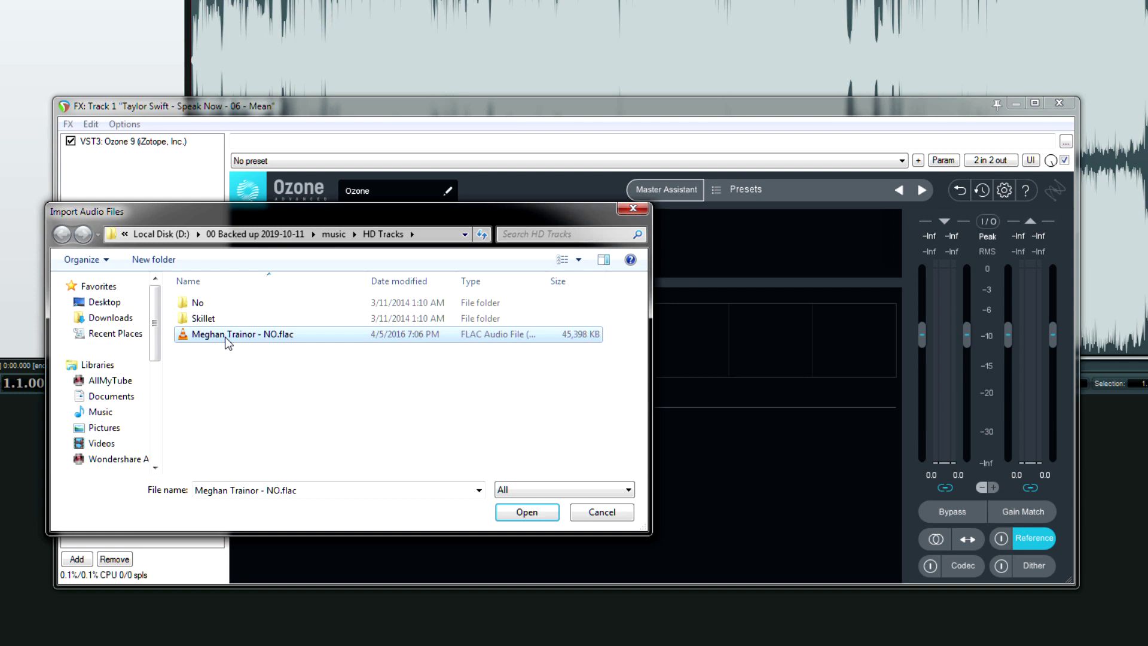
pyautogui.doubleClick(225, 337)
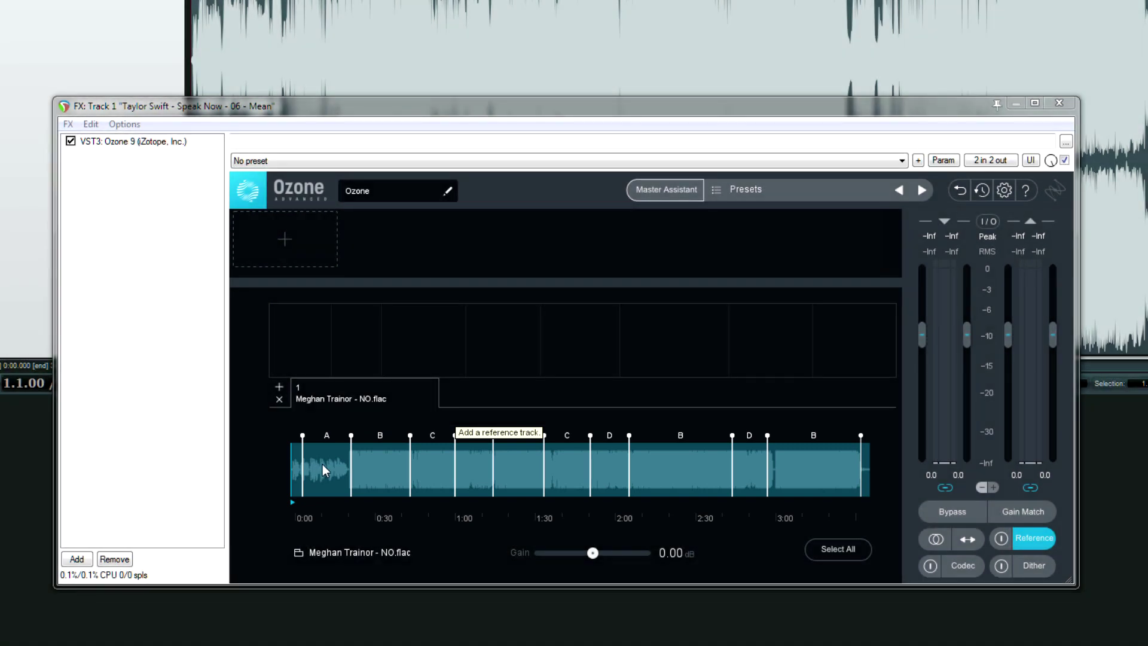
# Audition reference sections A, B and C, settling on a loop of the B section at 2:00
pyautogui.click(322, 464)
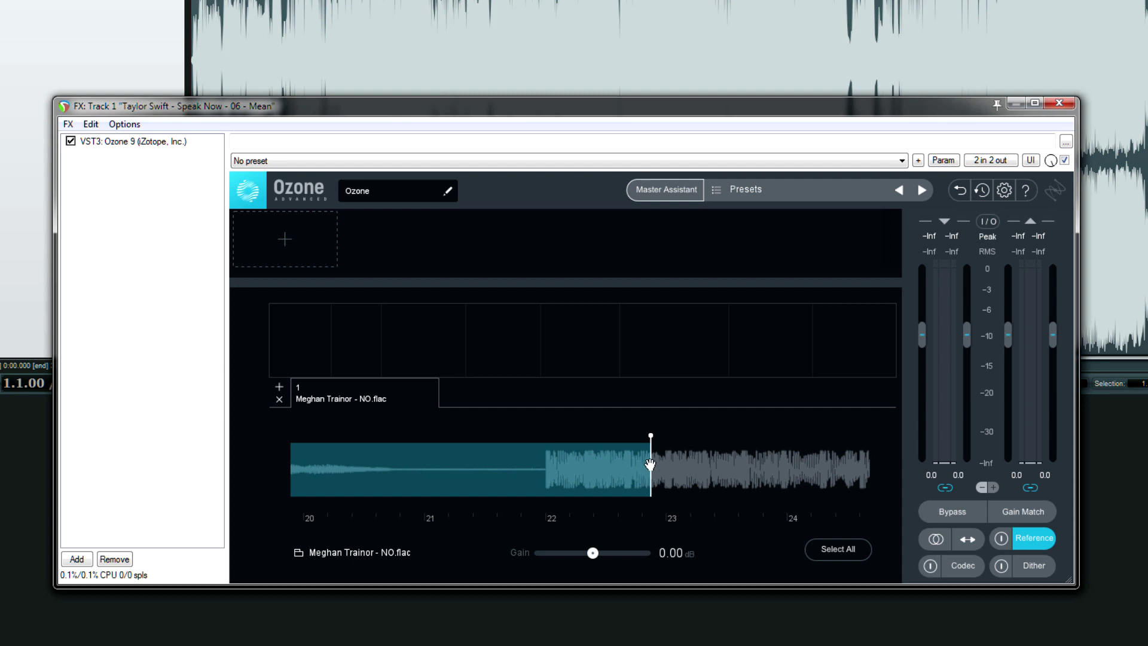
pyautogui.moveTo(649, 470); pyautogui.dragTo(533, 457)
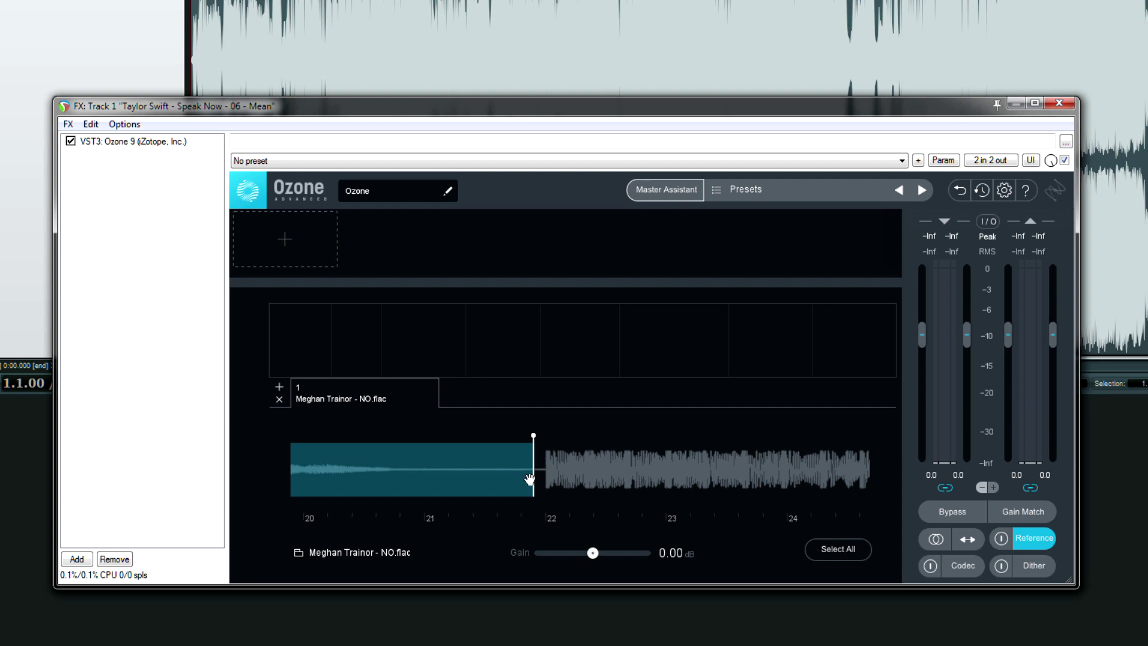
pyautogui.scroll(-2, 495, 478)
pyautogui.scroll(-5, 494, 475)
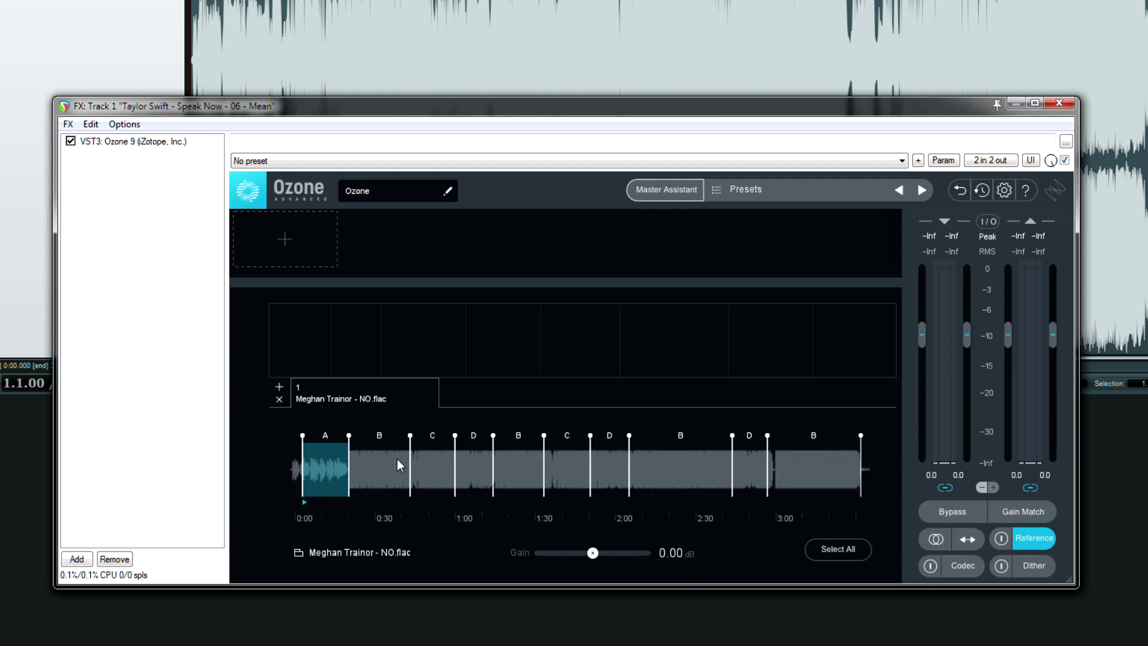
pyautogui.click(397, 458)
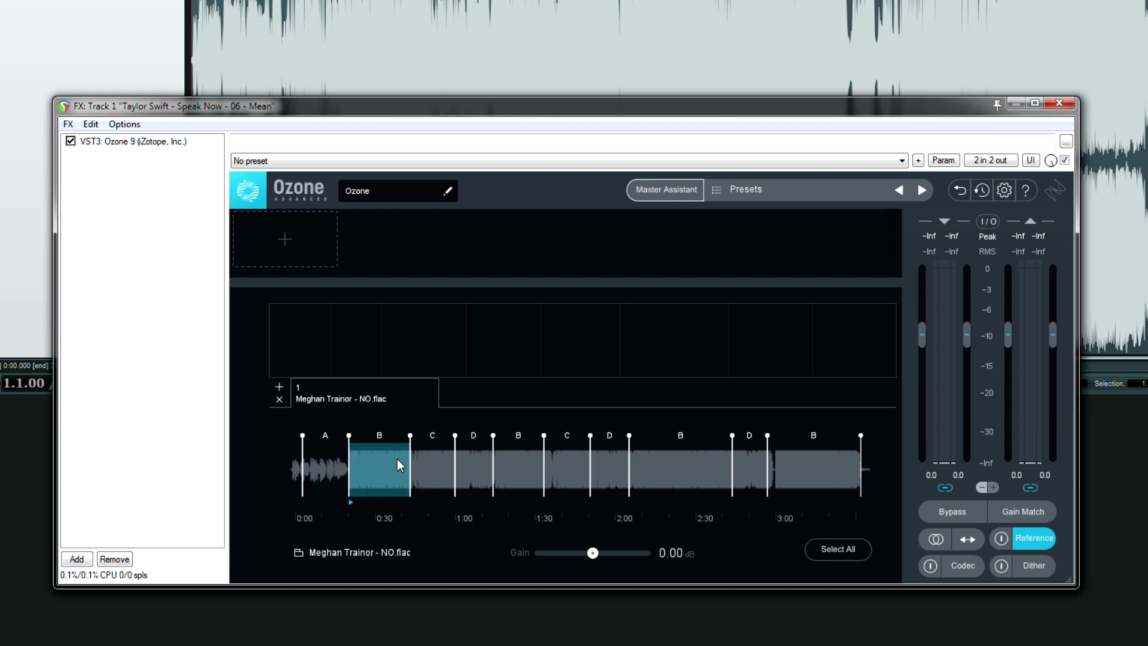
pyautogui.click(437, 468)
pyautogui.click(502, 471)
pyautogui.click(644, 474)
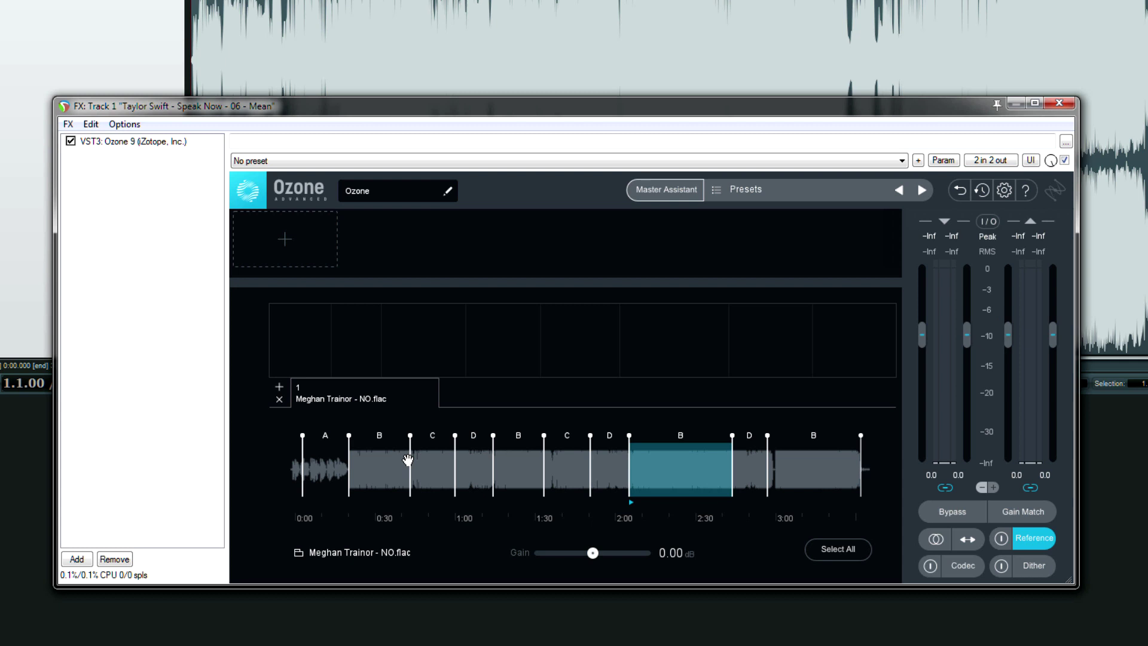
pyautogui.click(279, 390)
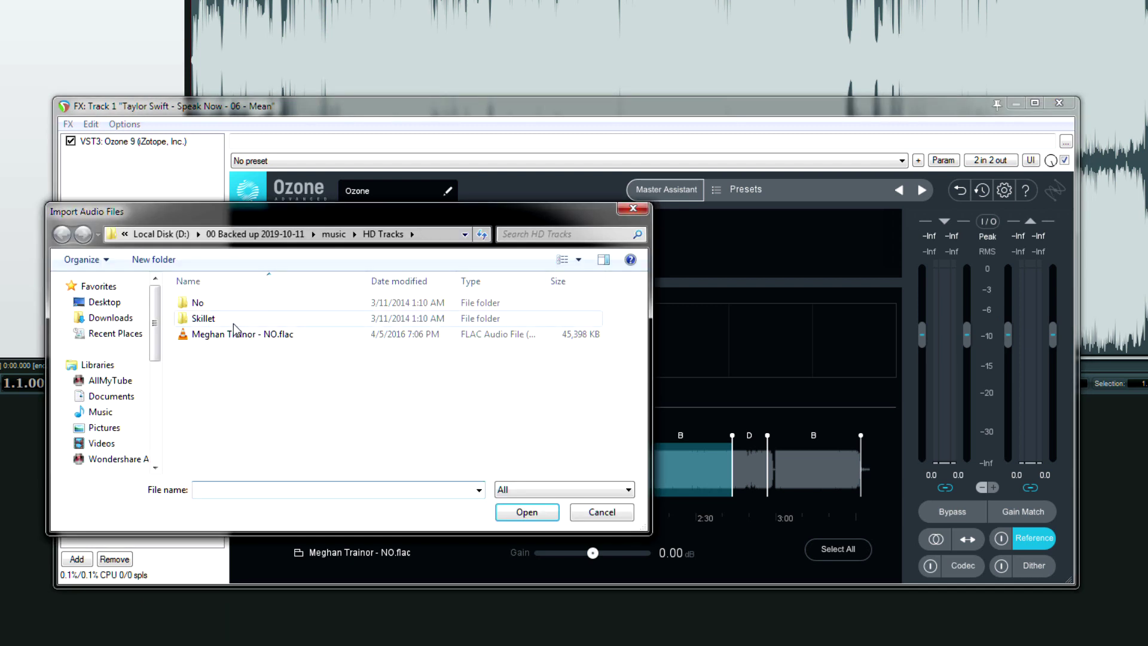
# Load 02-Monster.wav from the Skillet folder as reference 2 and loop its first A section
pyautogui.click(218, 320)
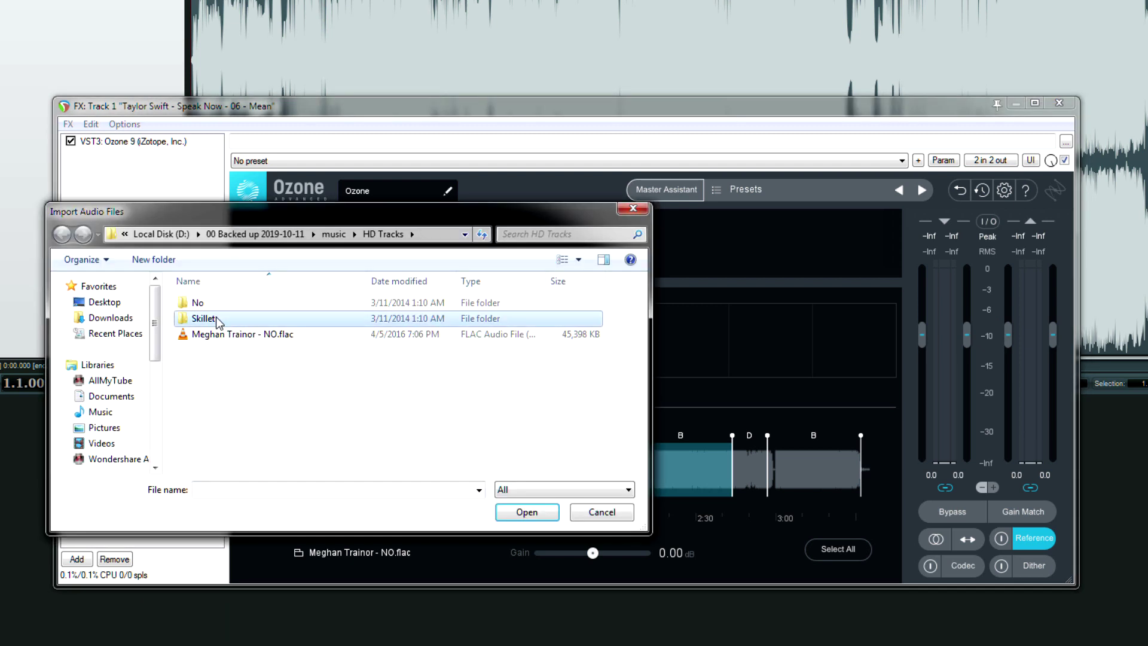
pyautogui.doubleClick(217, 320)
pyautogui.doubleClick(236, 335)
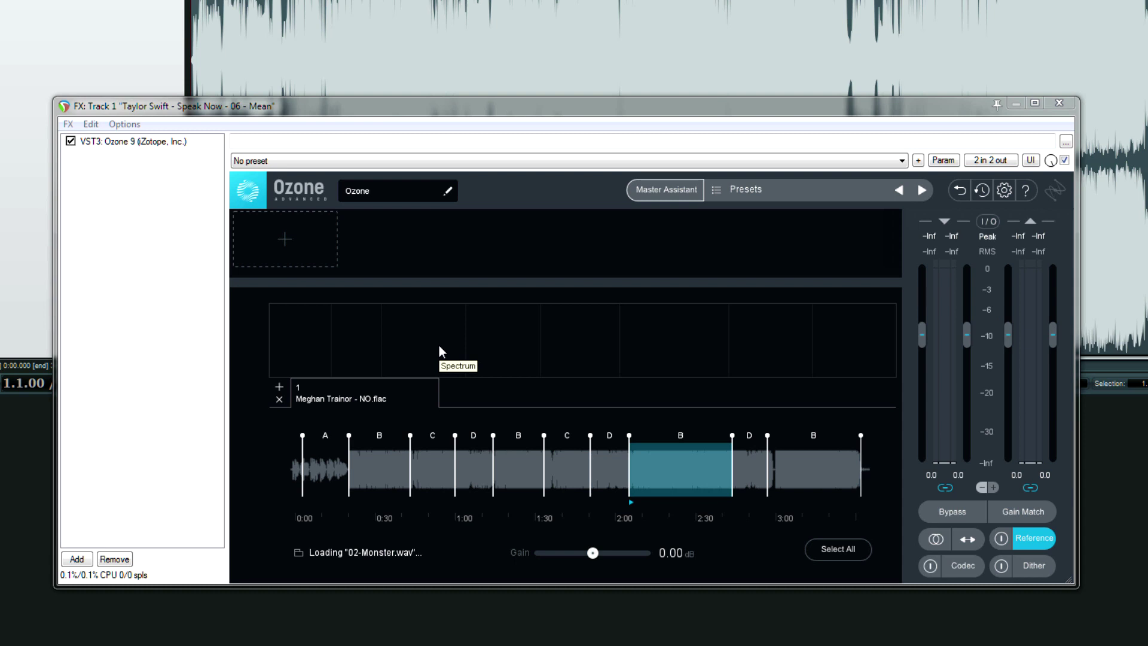
pyautogui.click(479, 397)
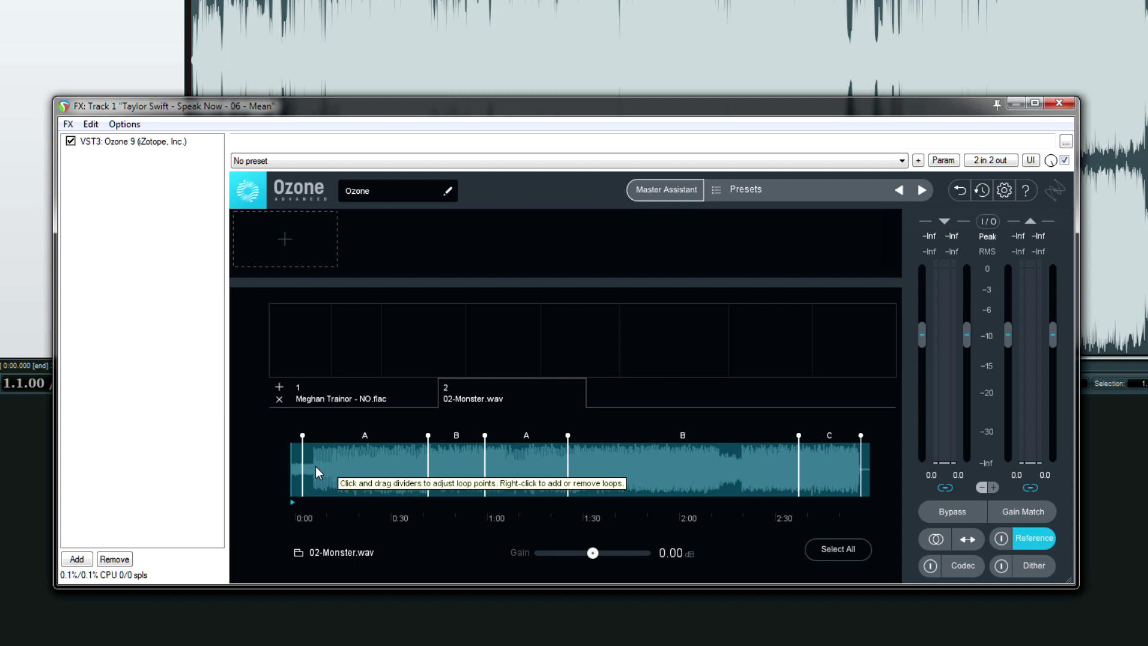
pyautogui.click(391, 462)
# Loop Monster's B then second A section, and rename the first section 'Pre-Chorus 1'
pyautogui.click(461, 473)
pyautogui.click(525, 479)
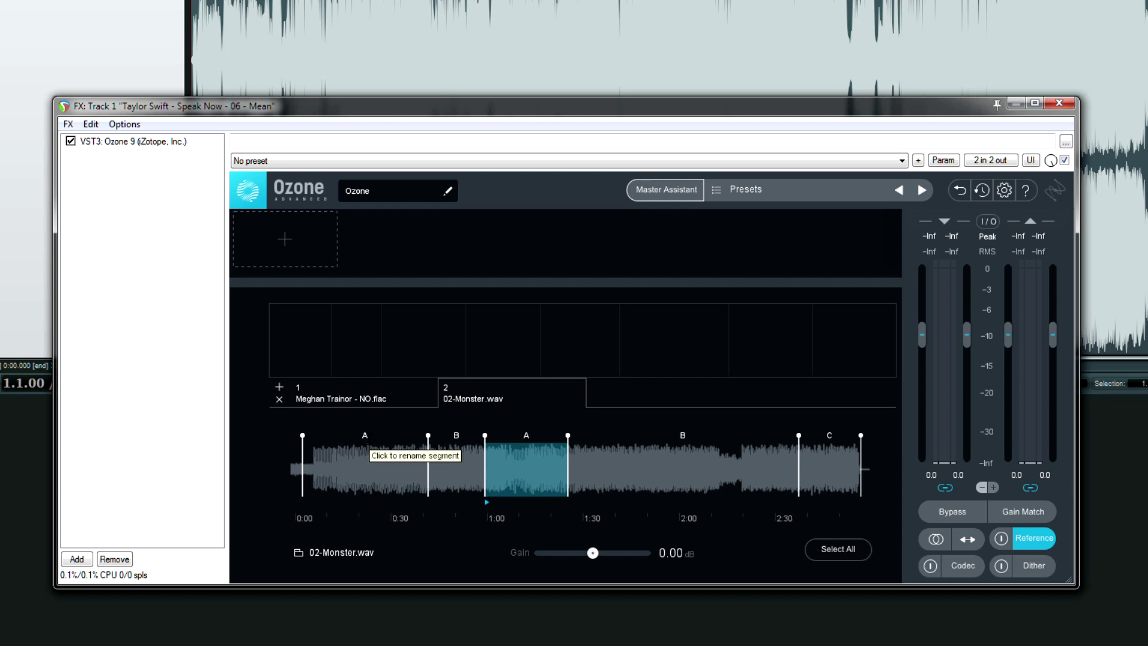
pyautogui.click(364, 436)
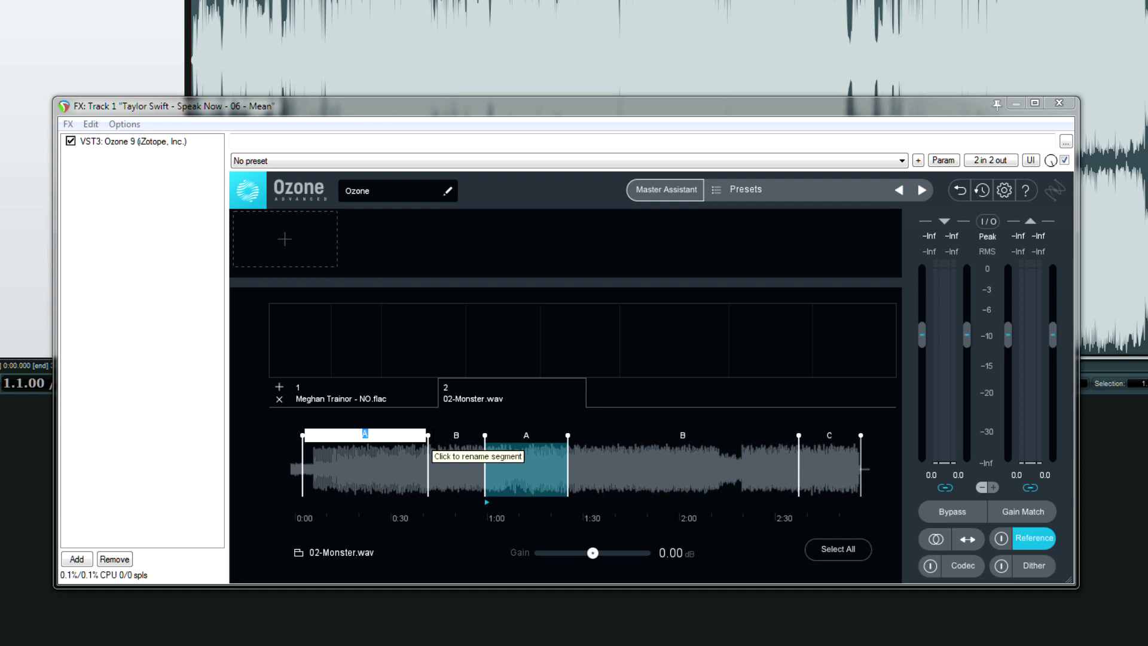
pyautogui.write('Pre-Chorus 1')
pyautogui.press('Return')
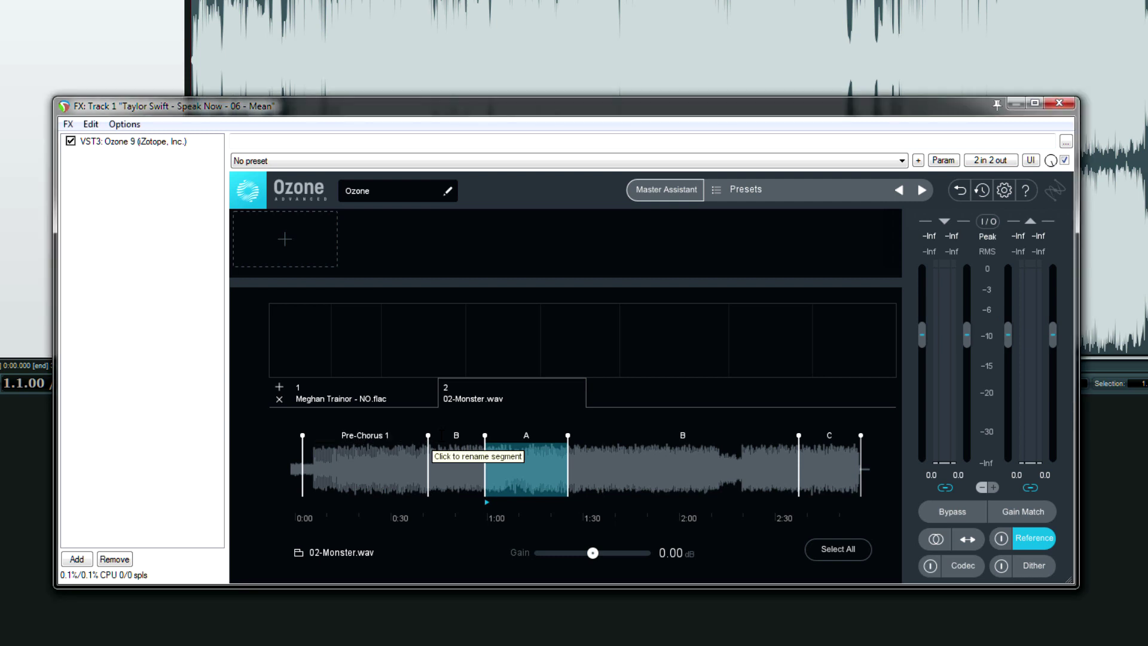
# Rename the next two sections 'Chorus' and 'Verse 2'
pyautogui.click(455, 435)
pyautogui.write('Chorus')
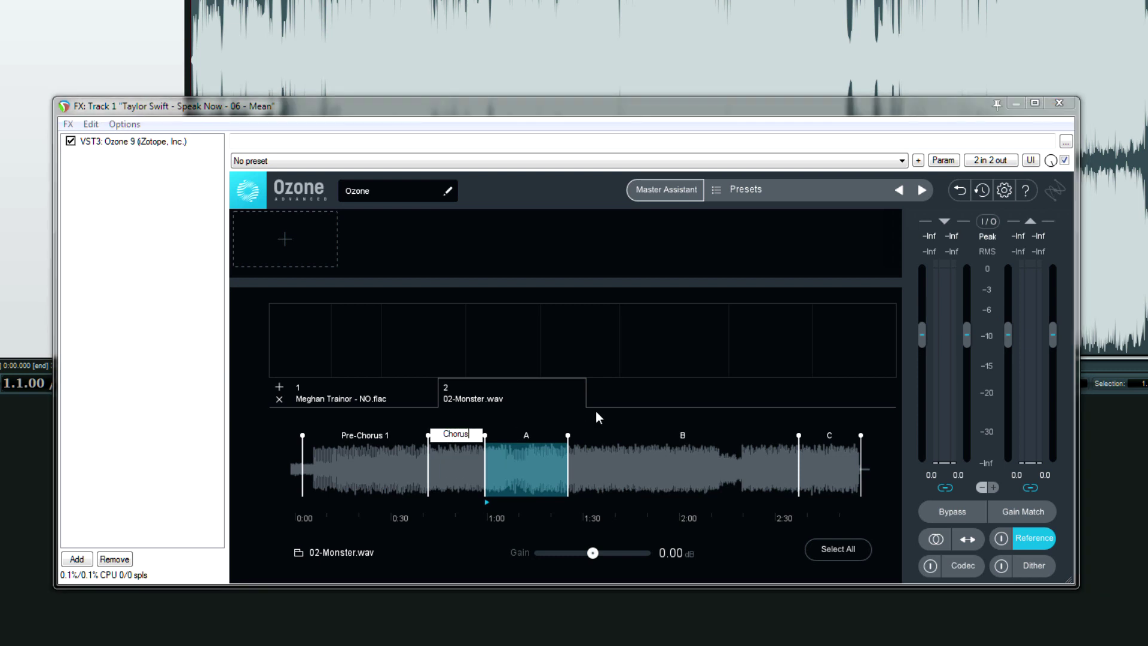
pyautogui.press('Return')
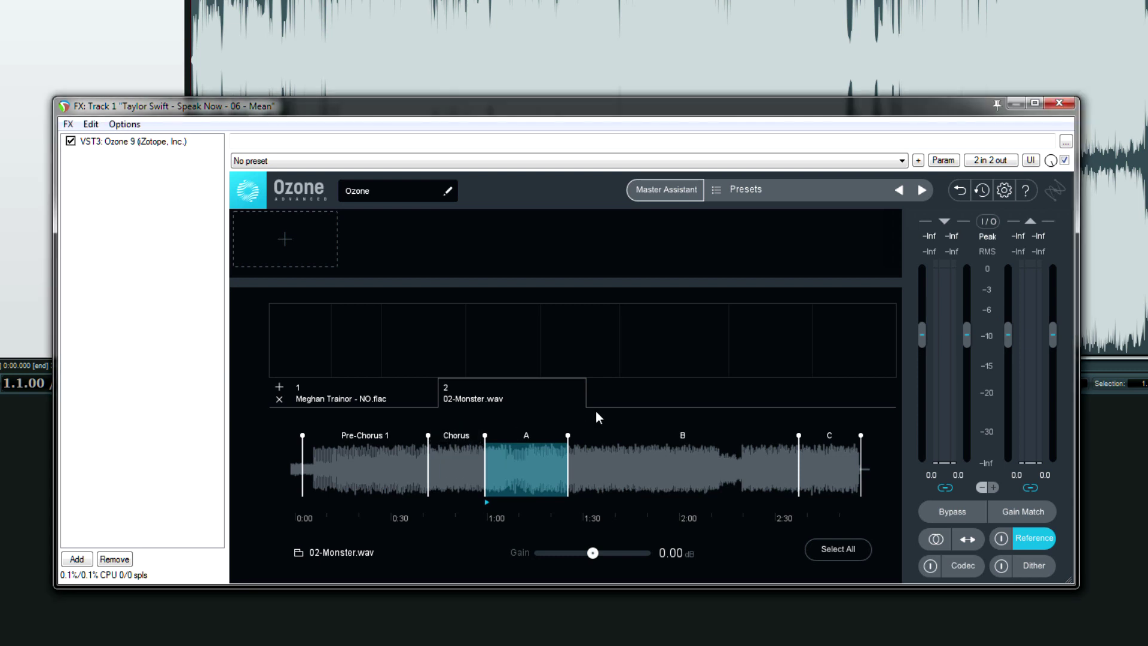
pyautogui.click(527, 435)
pyautogui.write('Verse 2')
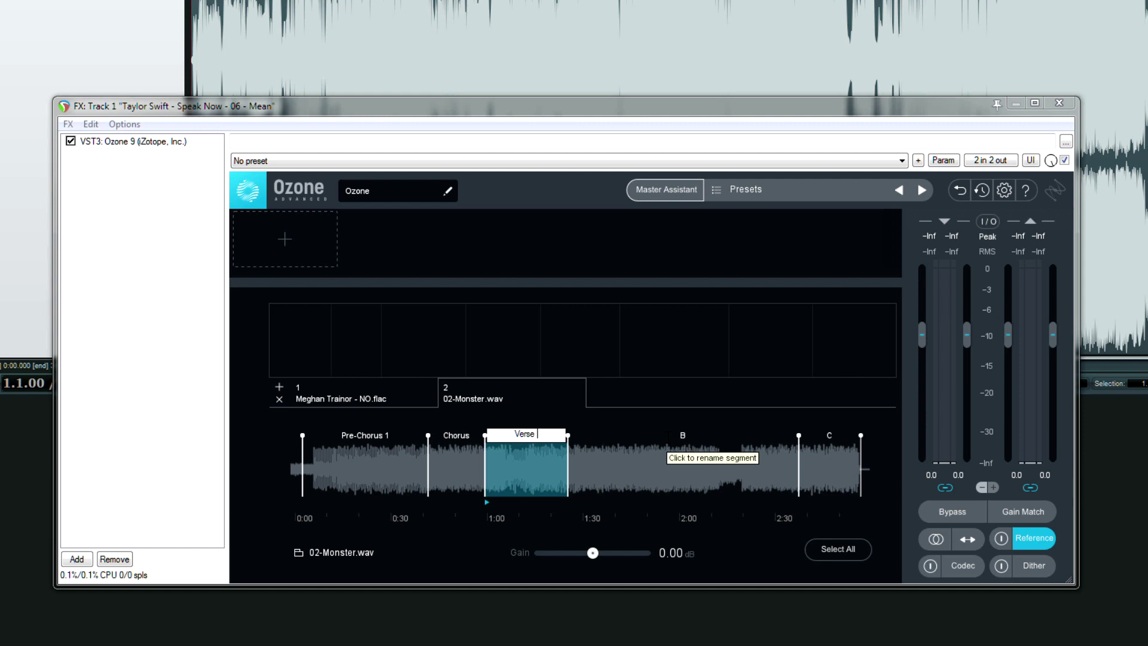
pyautogui.press('Return')
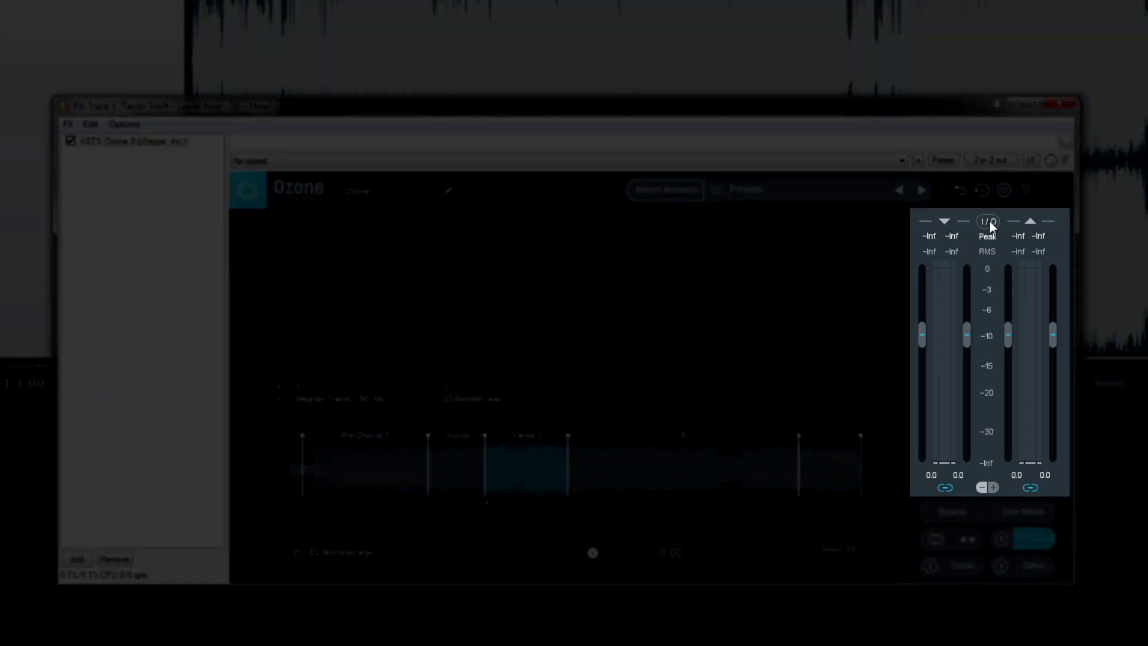
pyautogui.click(989, 221)
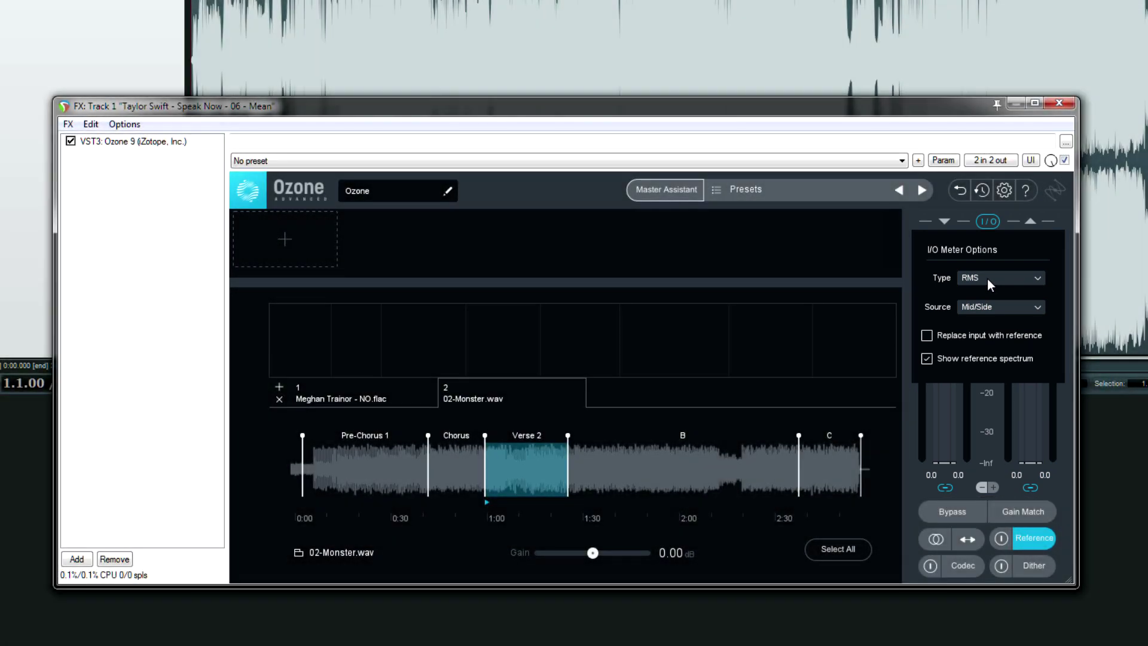
# Choose Short Term as the I/O meter type and close the meter options
pyautogui.click(988, 279)
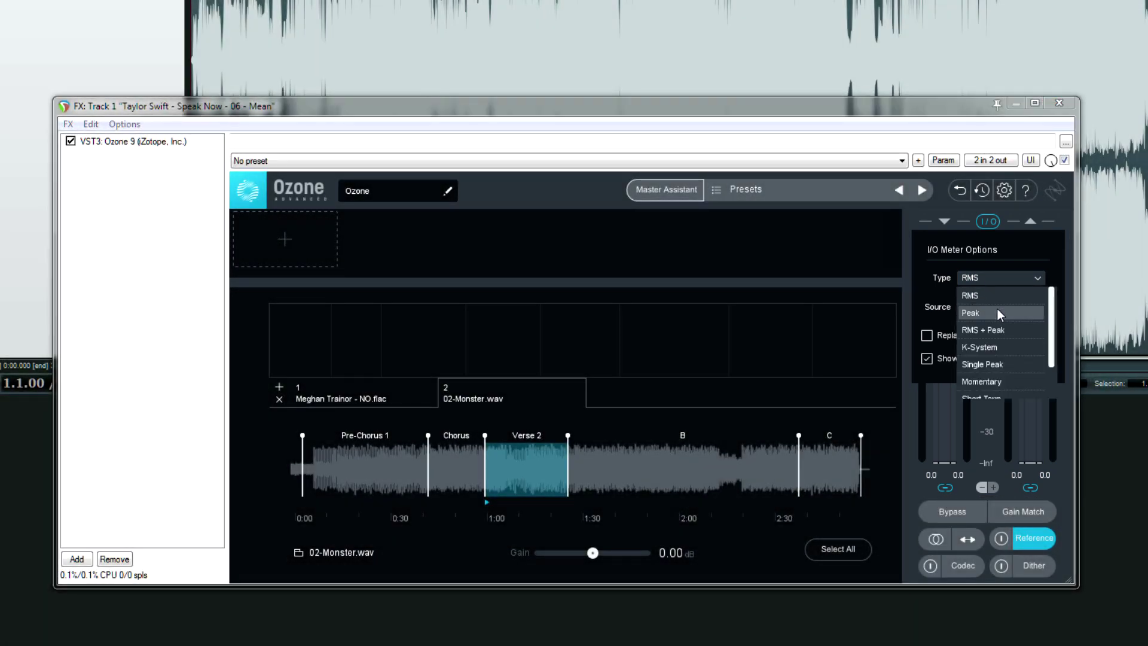
pyautogui.scroll(-2, 1007, 335)
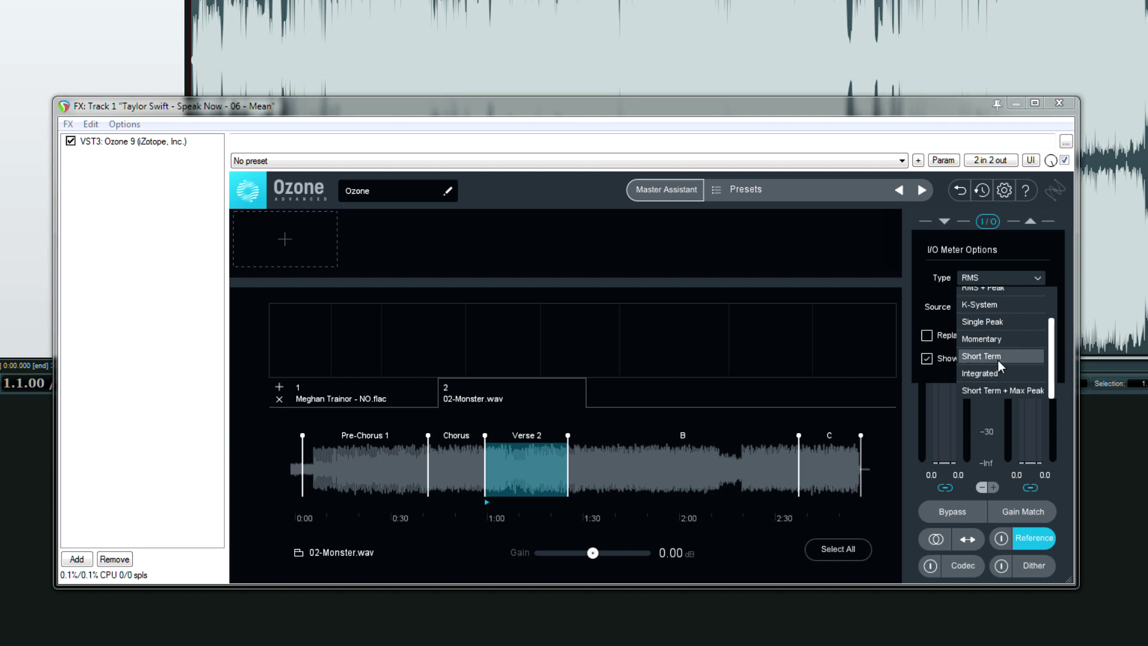
pyautogui.click(998, 360)
pyautogui.click(986, 221)
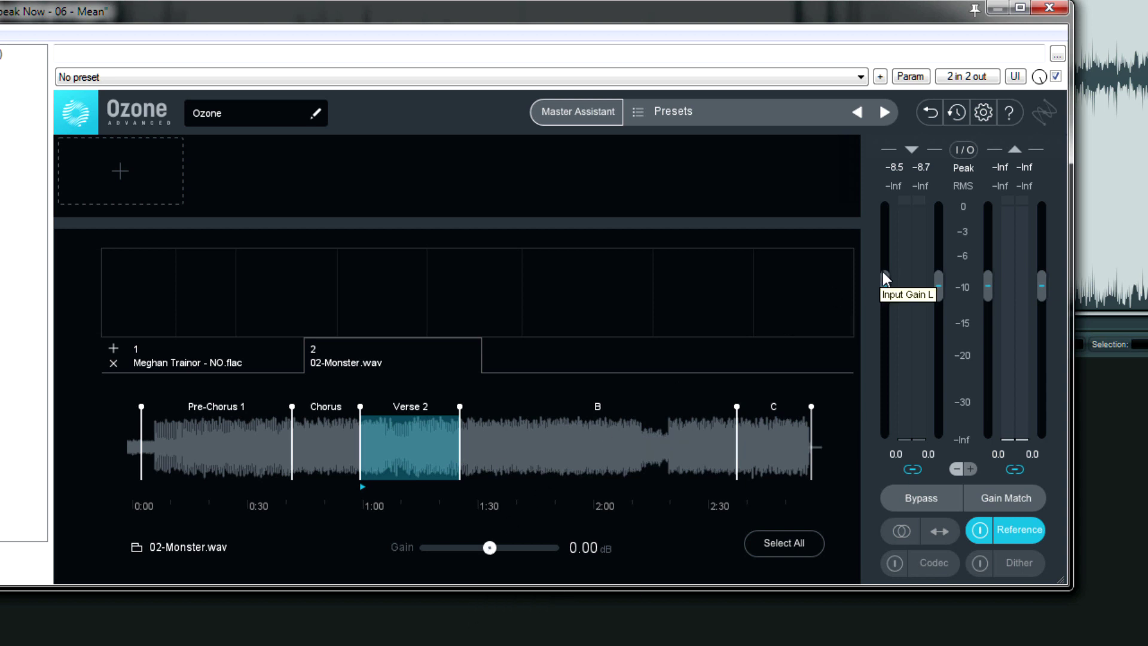
# Lower the Monster reference gain to -24.00 dB during a brief playback
pyautogui.press('space')
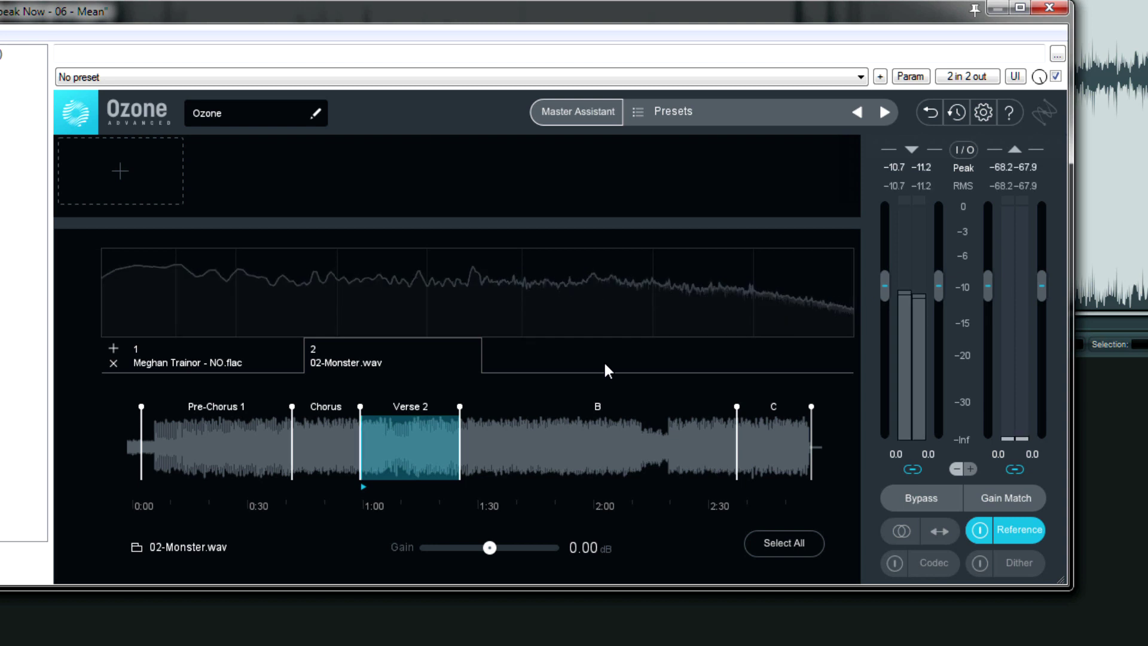
pyautogui.moveTo(489, 548); pyautogui.dragTo(303, 560)
pyautogui.press('space')
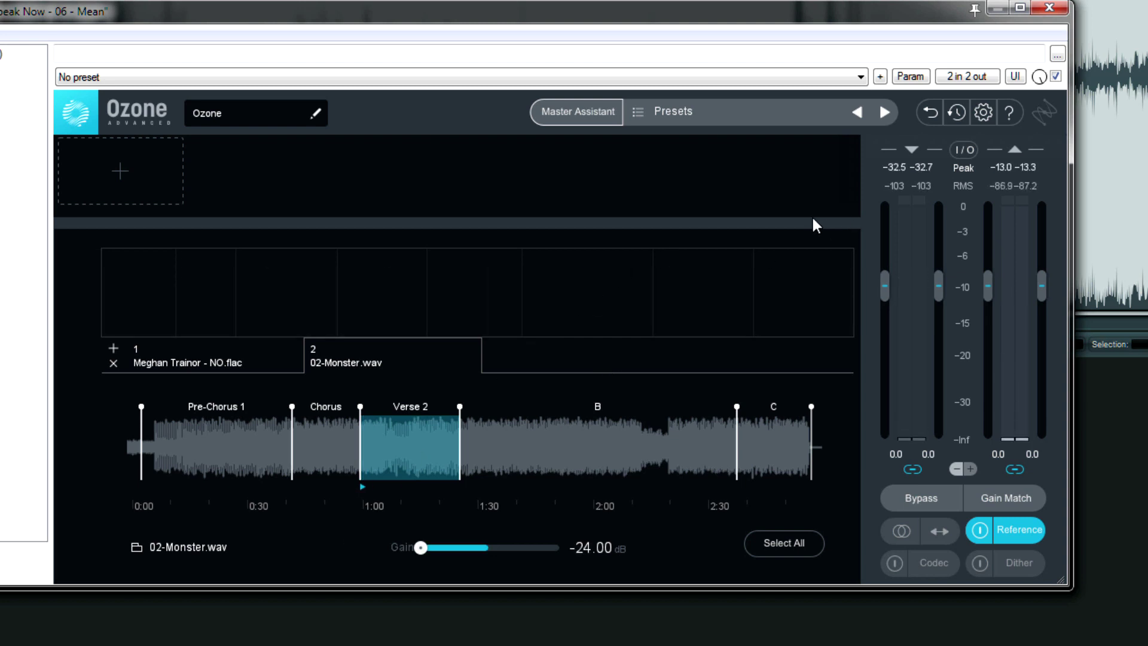
# Change the I/O meter type to Integrated loudness, then play the mix
pyautogui.click(963, 149)
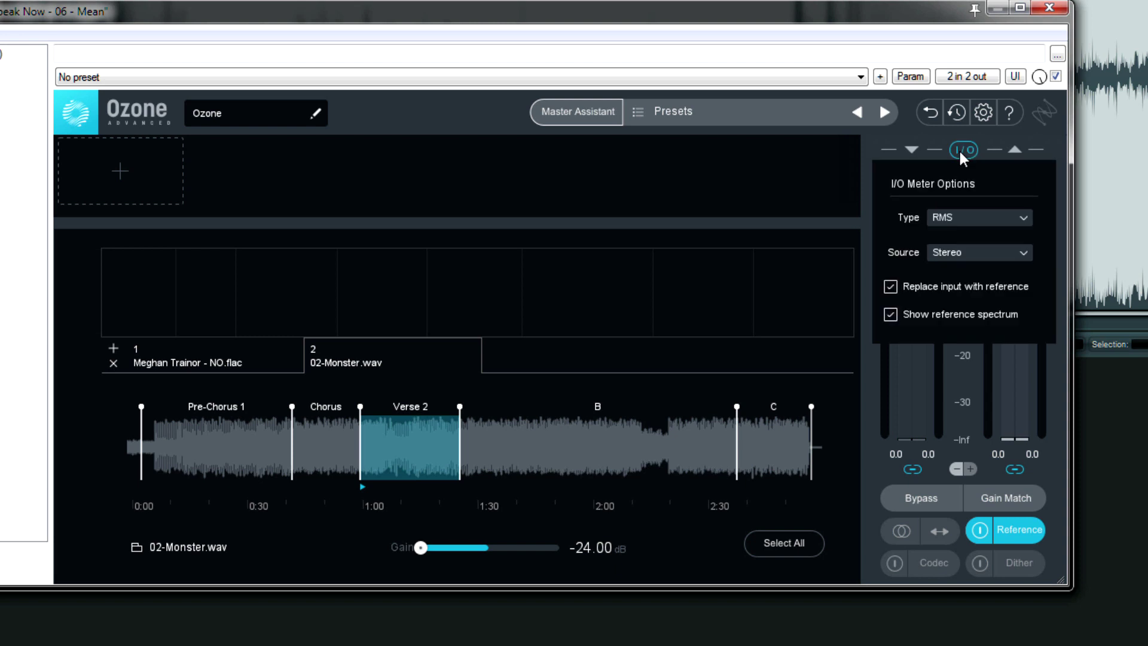
pyautogui.click(971, 220)
pyautogui.scroll(-1, 976, 343)
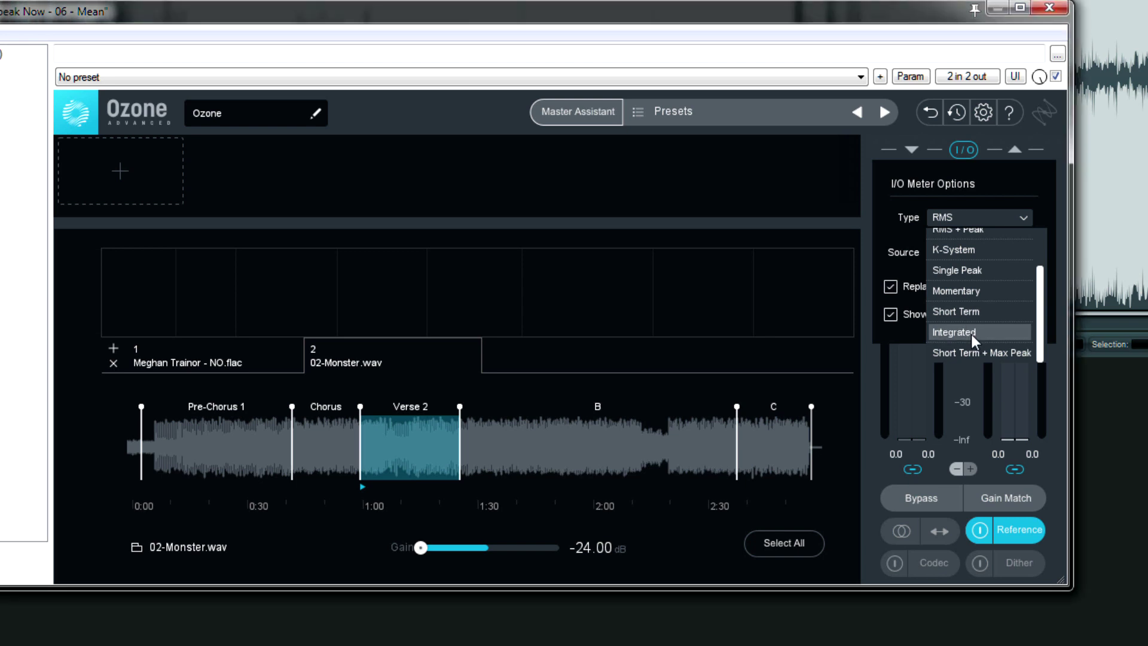
pyautogui.click(966, 334)
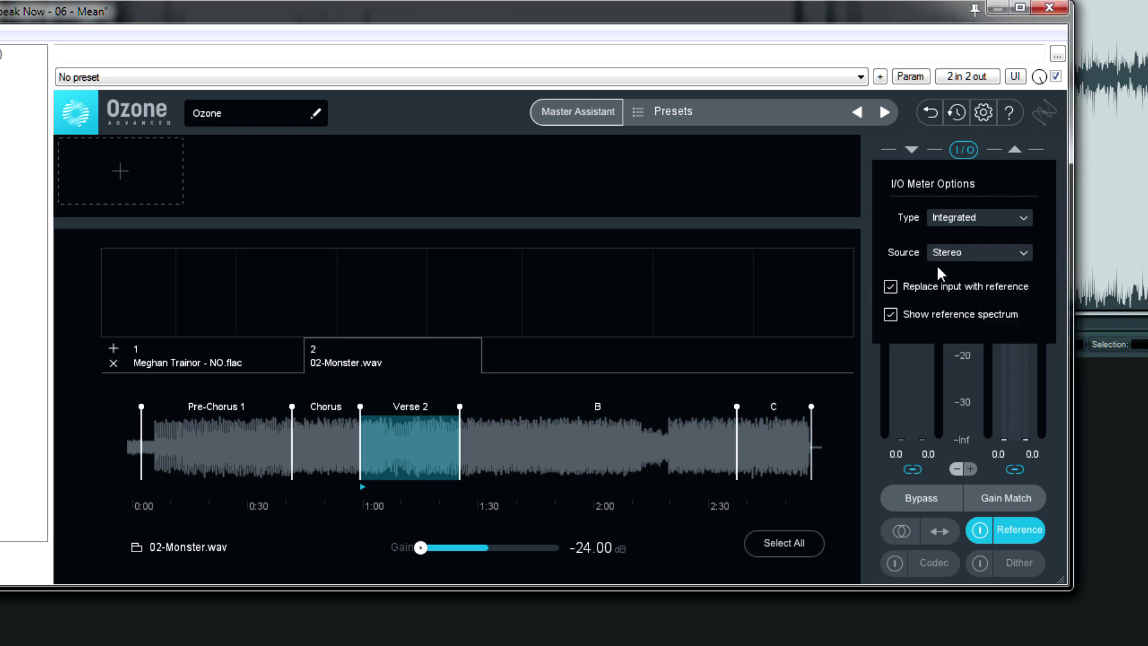
pyautogui.click(966, 152)
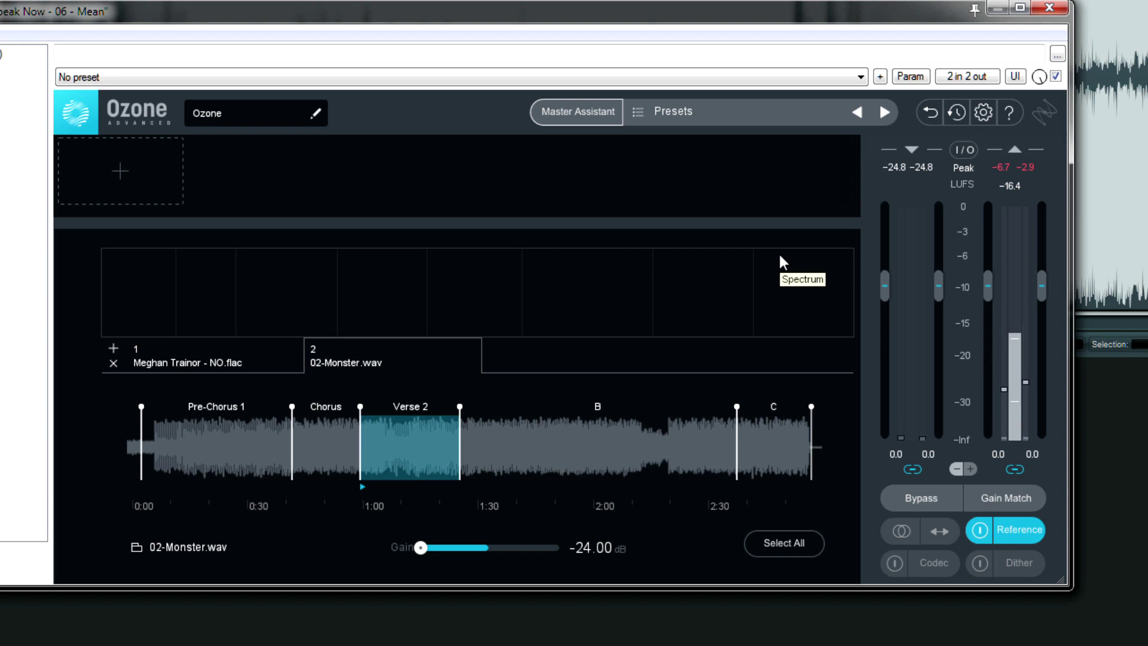
pyautogui.press('space')
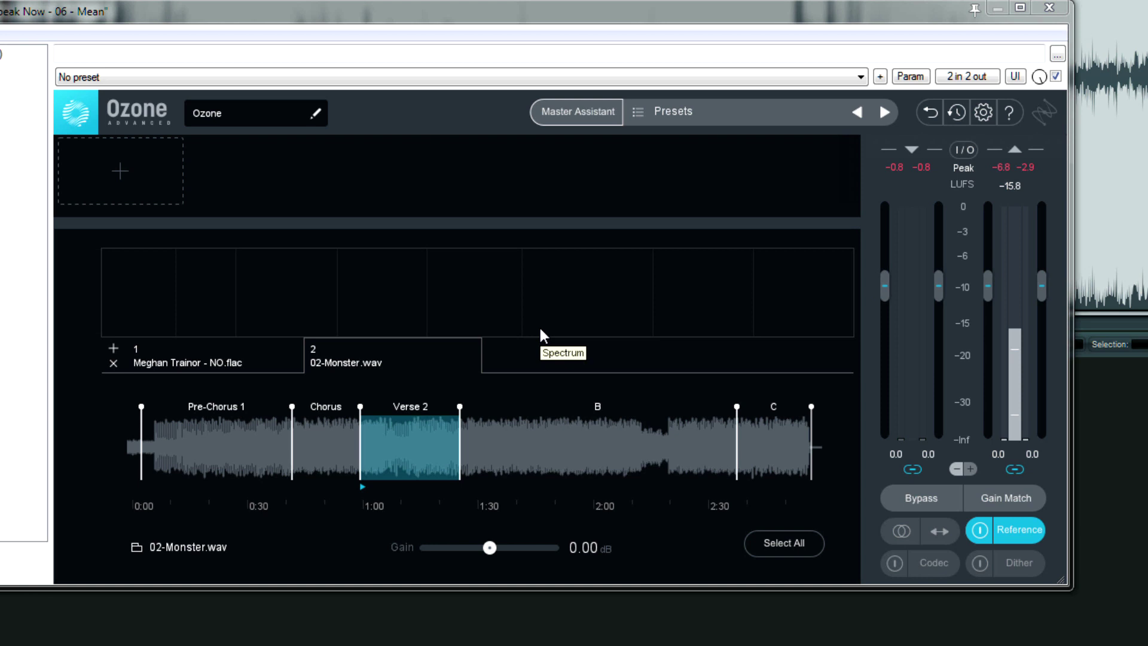
pyautogui.click(968, 157)
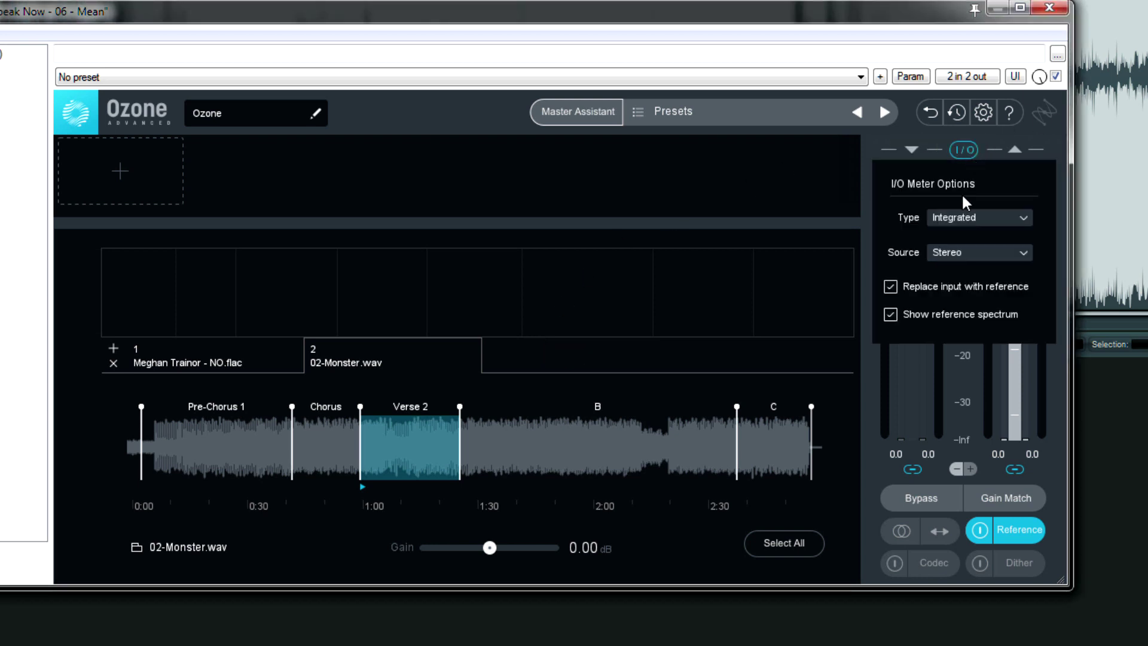
# Pick a Peak/RMS meter type, then play and trim the Monster reference gain to -1.94 dB
pyautogui.click(972, 219)
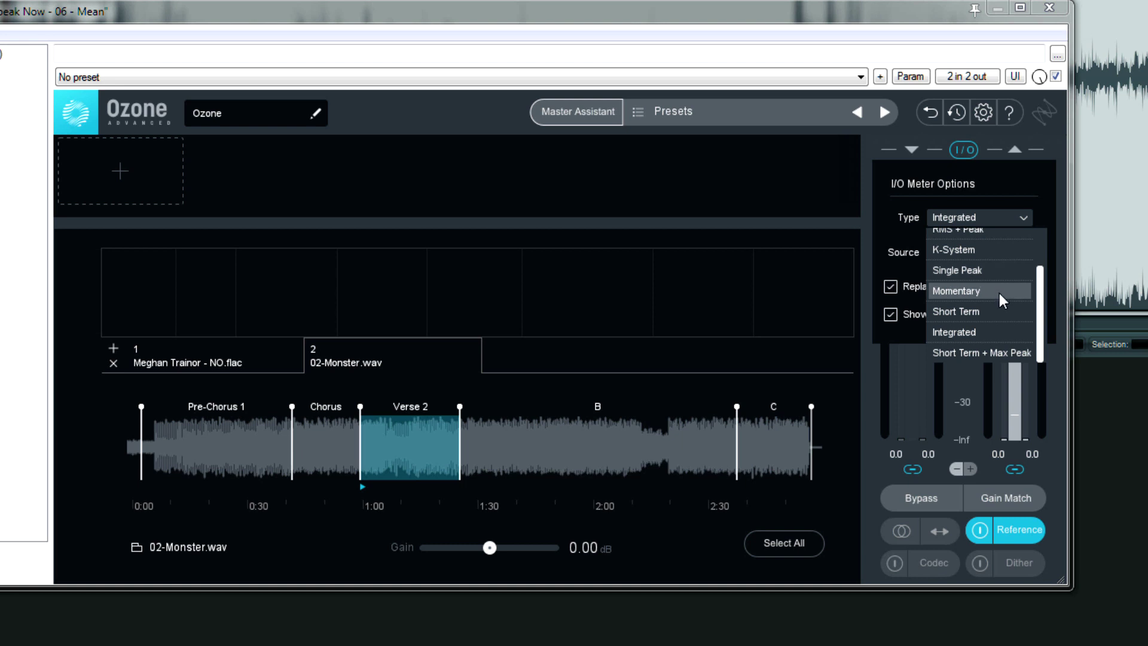
pyautogui.scroll(2, 999, 293)
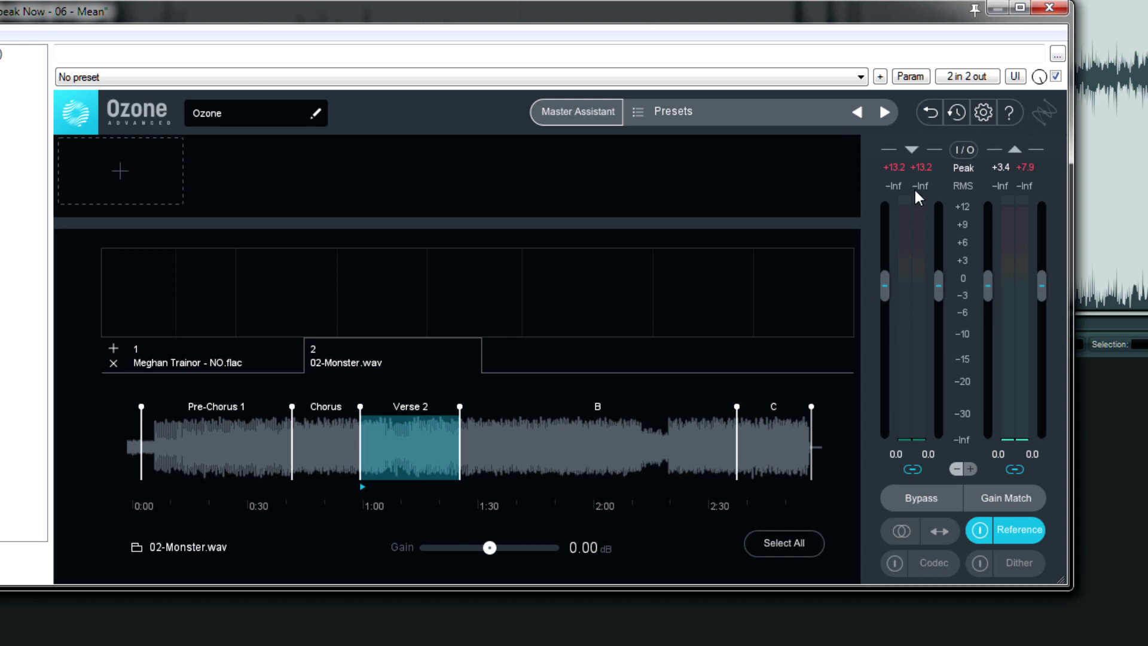
pyautogui.press('space')
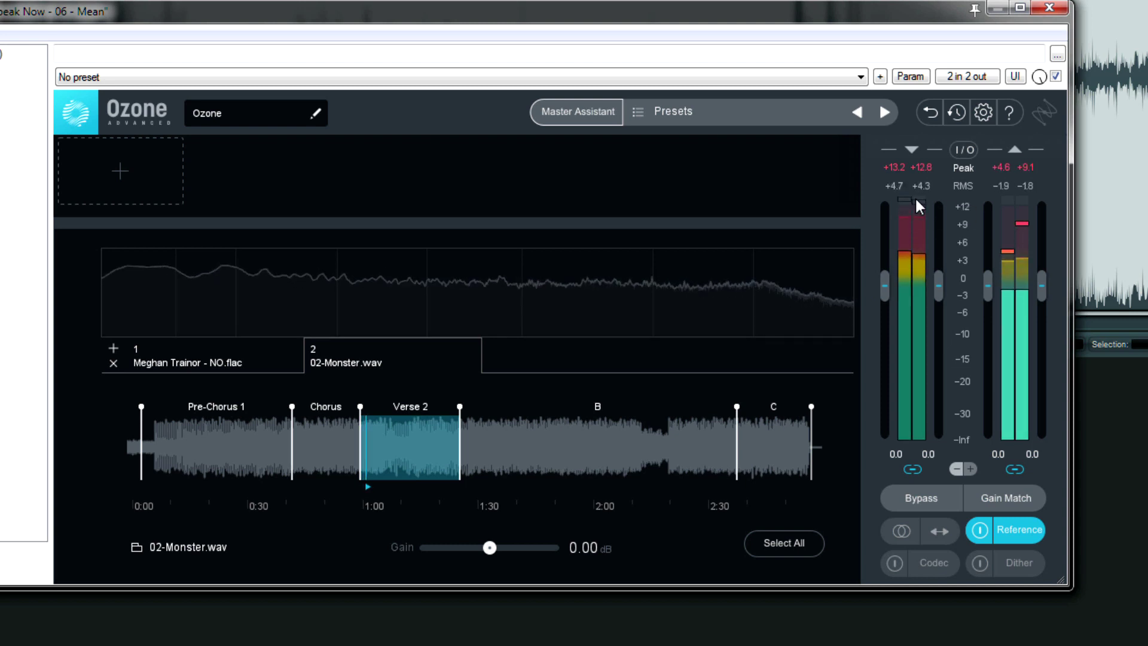
pyautogui.moveTo(489, 548); pyautogui.dragTo(468, 551)
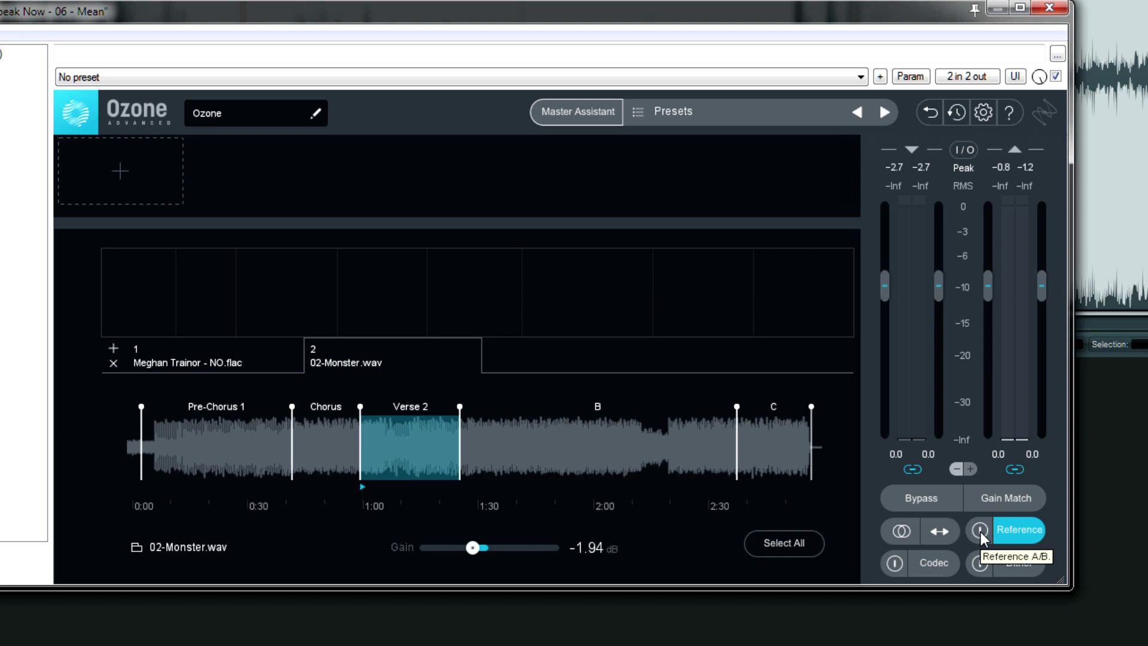
# During playback, toggle reference listening on, off and on again, then stop
pyautogui.press('space')
pyautogui.click(980, 530)
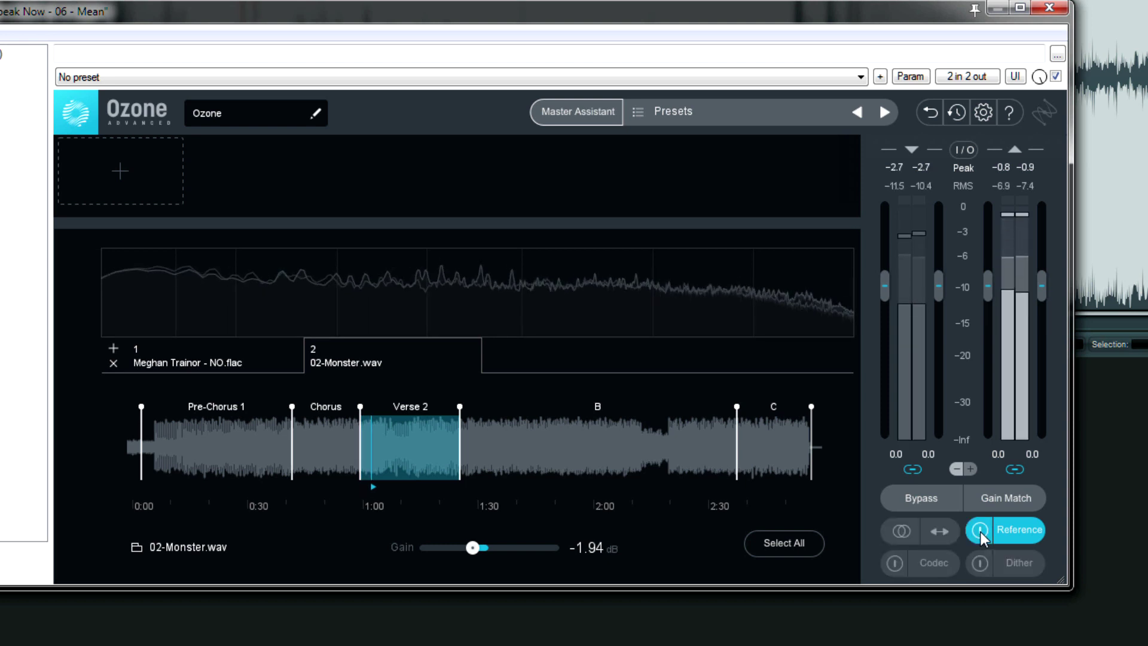
pyautogui.click(980, 531)
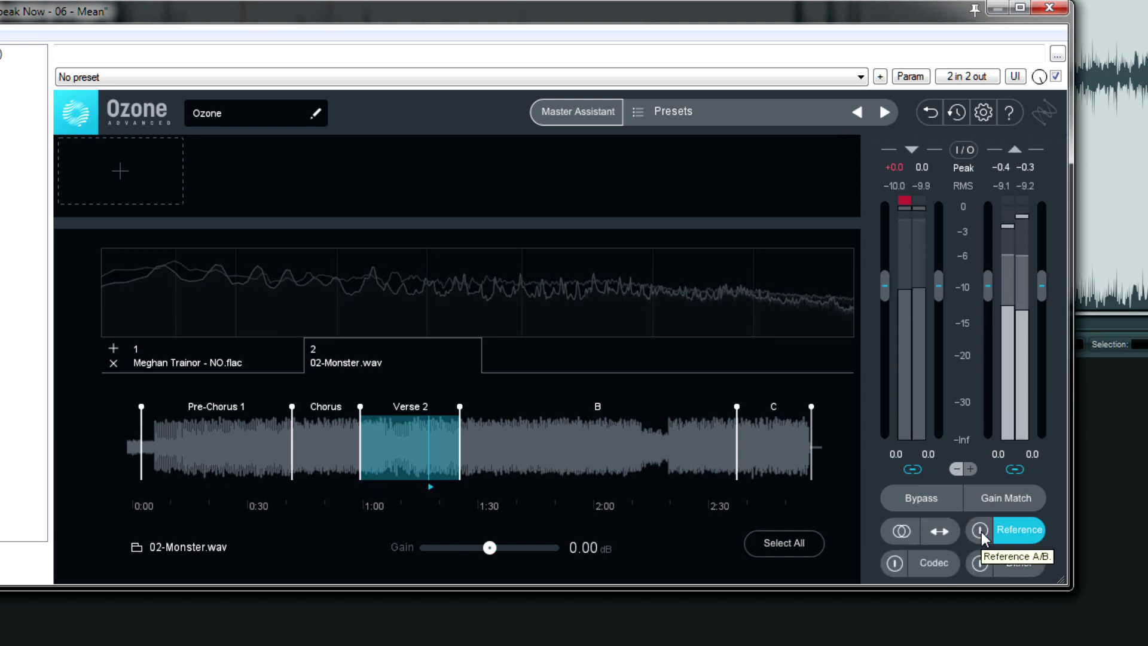
pyautogui.click(980, 530)
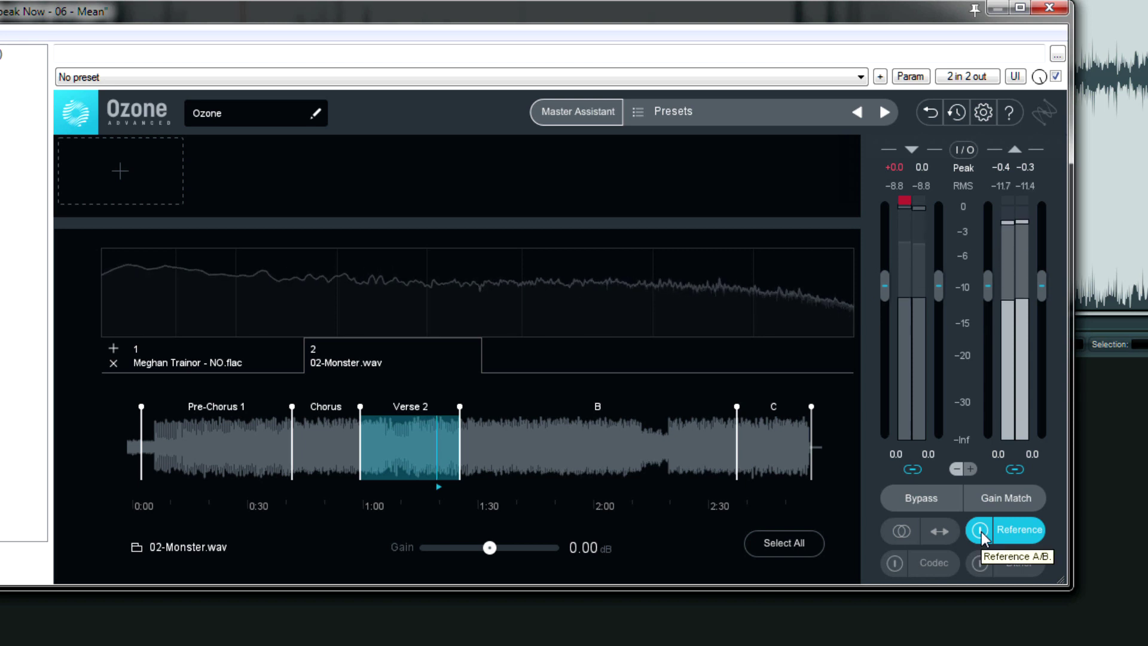
pyautogui.press('space')
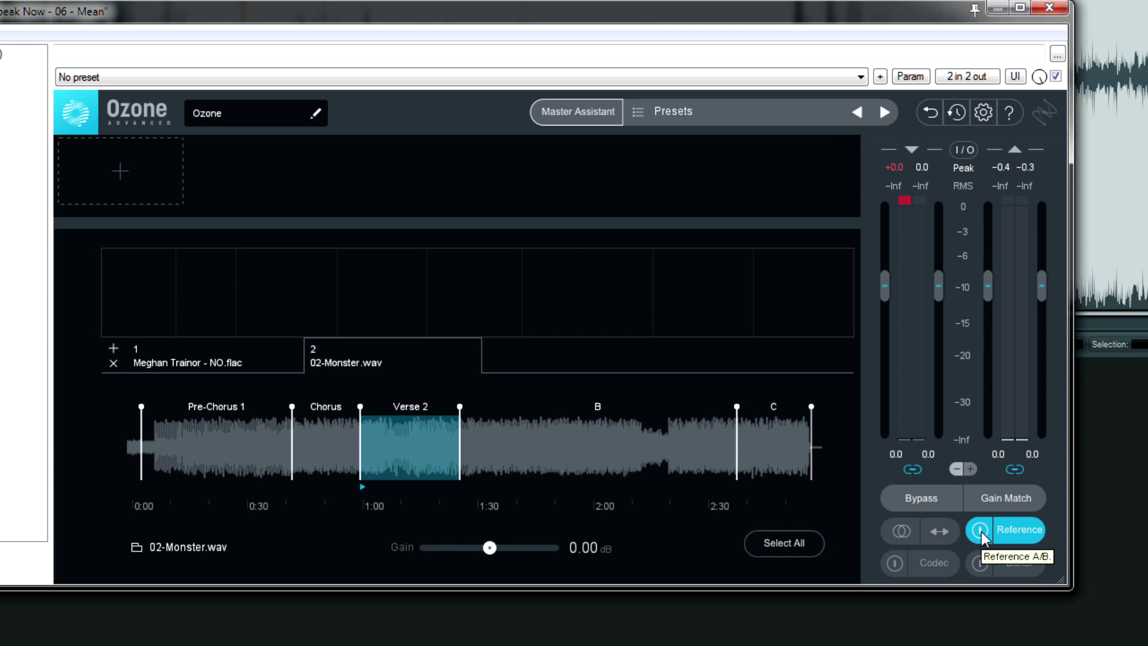
# Select reference tab 1 to show the NO.flac track
pyautogui.click(222, 366)
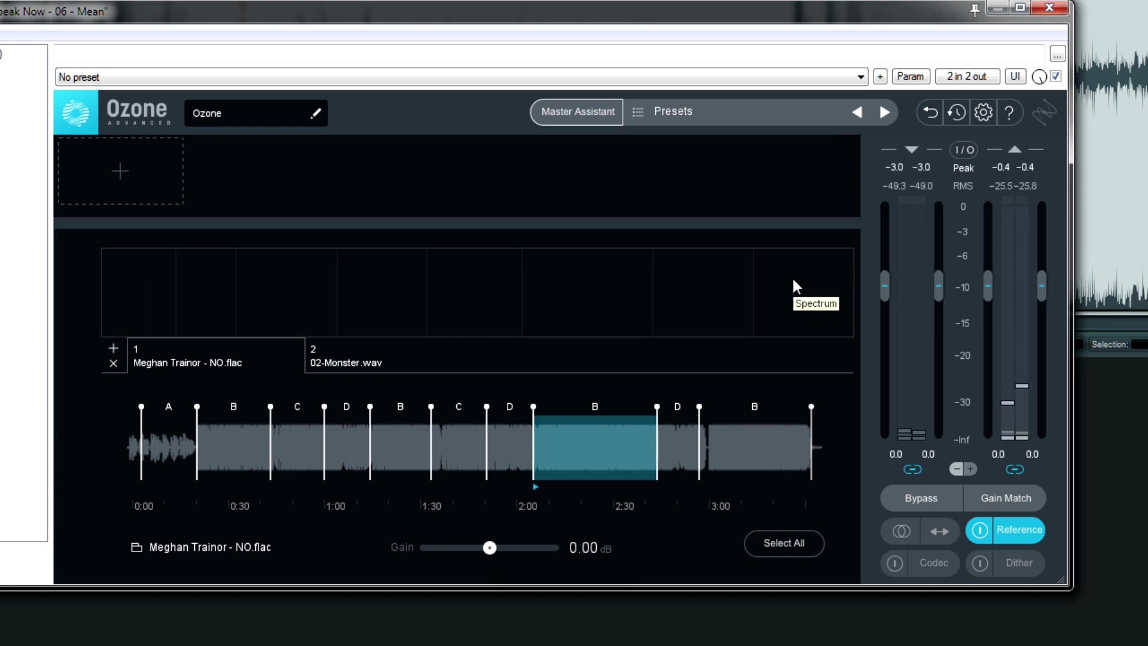
# Turn off 'Replace input with reference' in the I/O meter options and delete the 02-Monster.wav reference tab
pyautogui.click(964, 149)
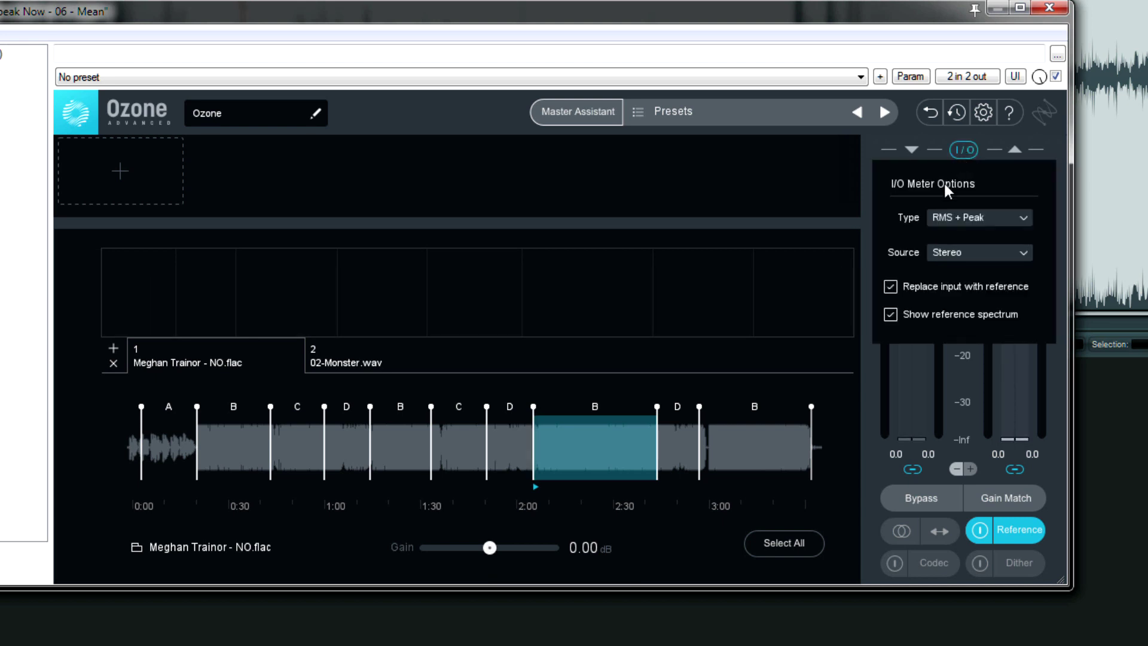
pyautogui.click(936, 286)
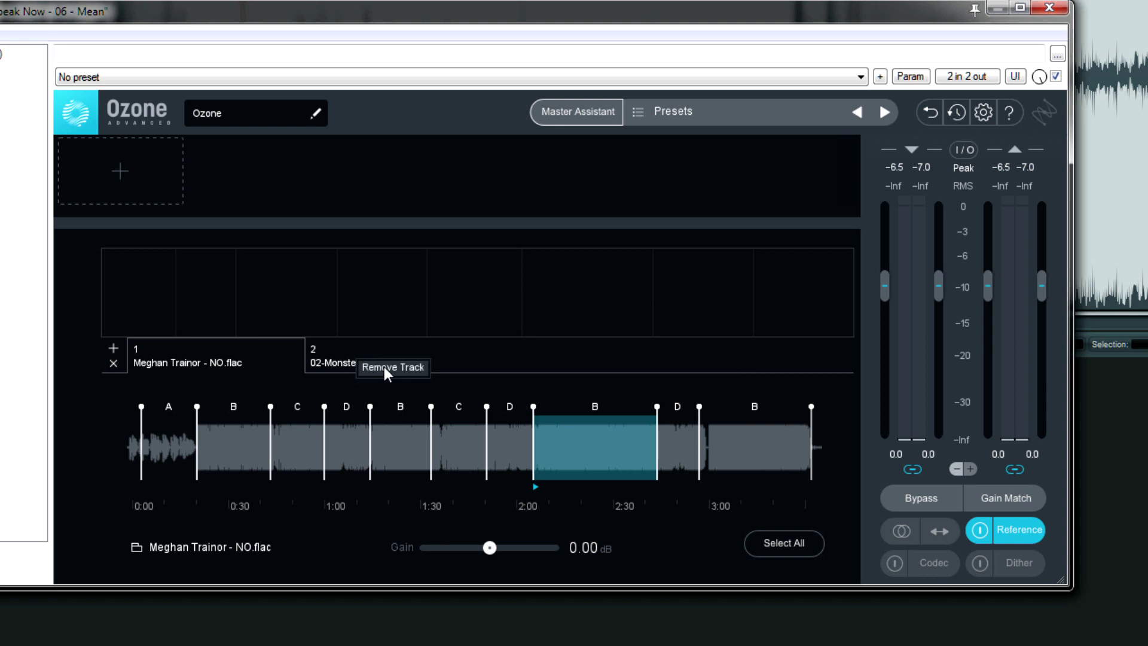
pyautogui.click(384, 367)
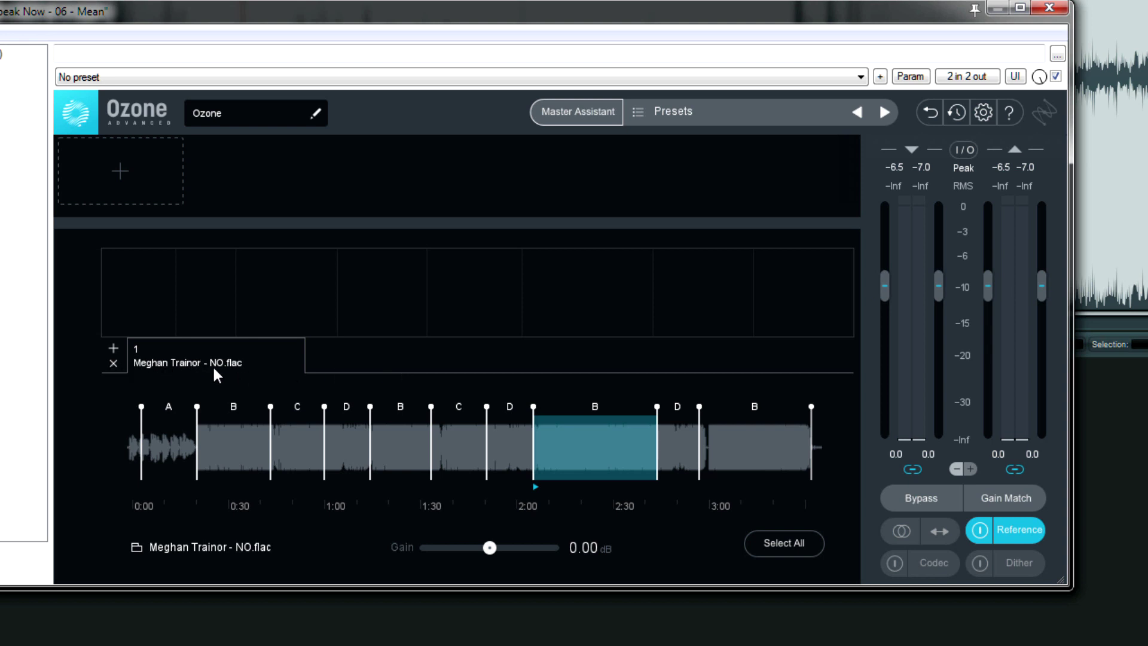
# Undo the removal, then set 02-Monster.wav's gain to -7.05 dB and track 1's to 3.59 dB
pyautogui.hotkey('ctrl', 'z')
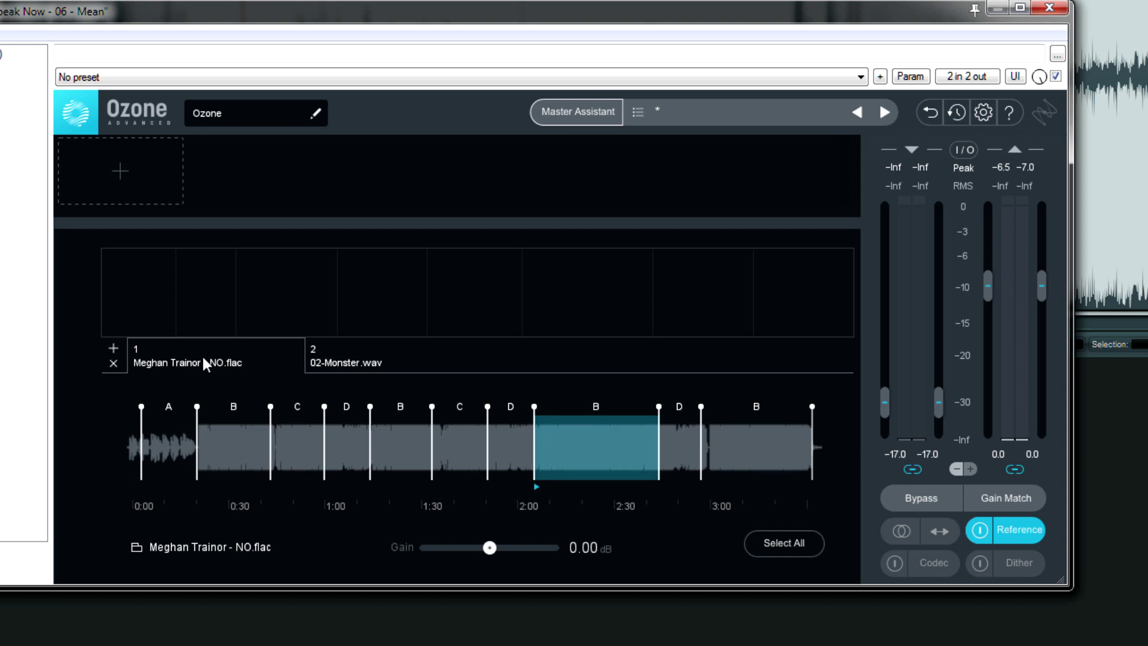
pyautogui.click(358, 366)
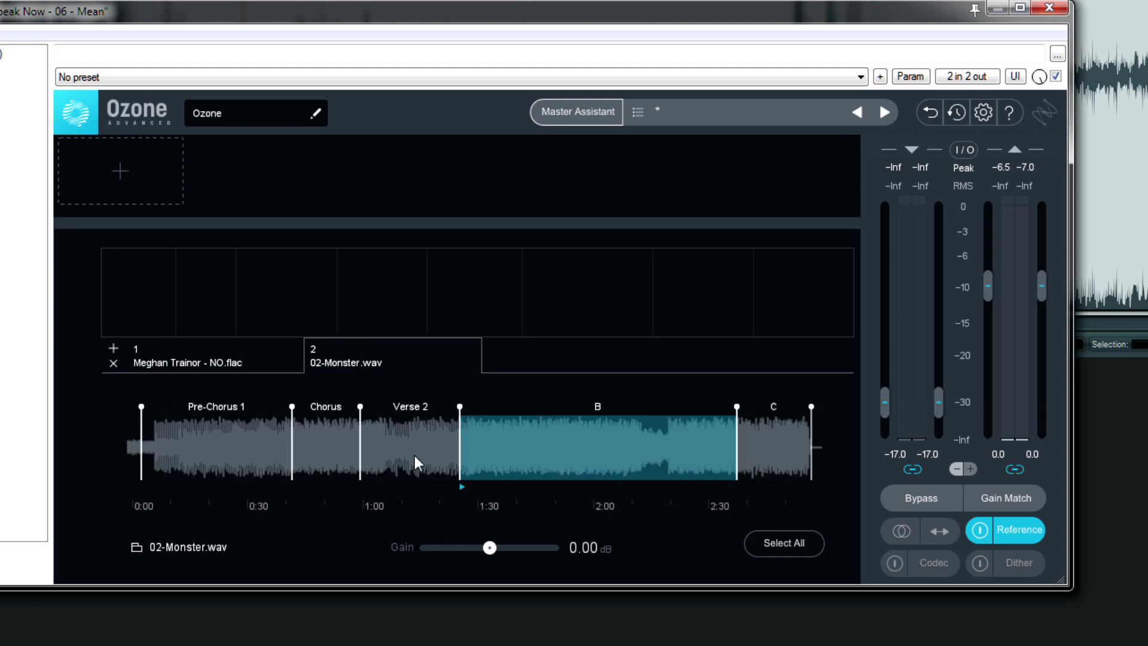
pyautogui.moveTo(489, 552); pyautogui.dragTo(515, 548)
pyautogui.click(217, 365)
pyautogui.click(357, 363)
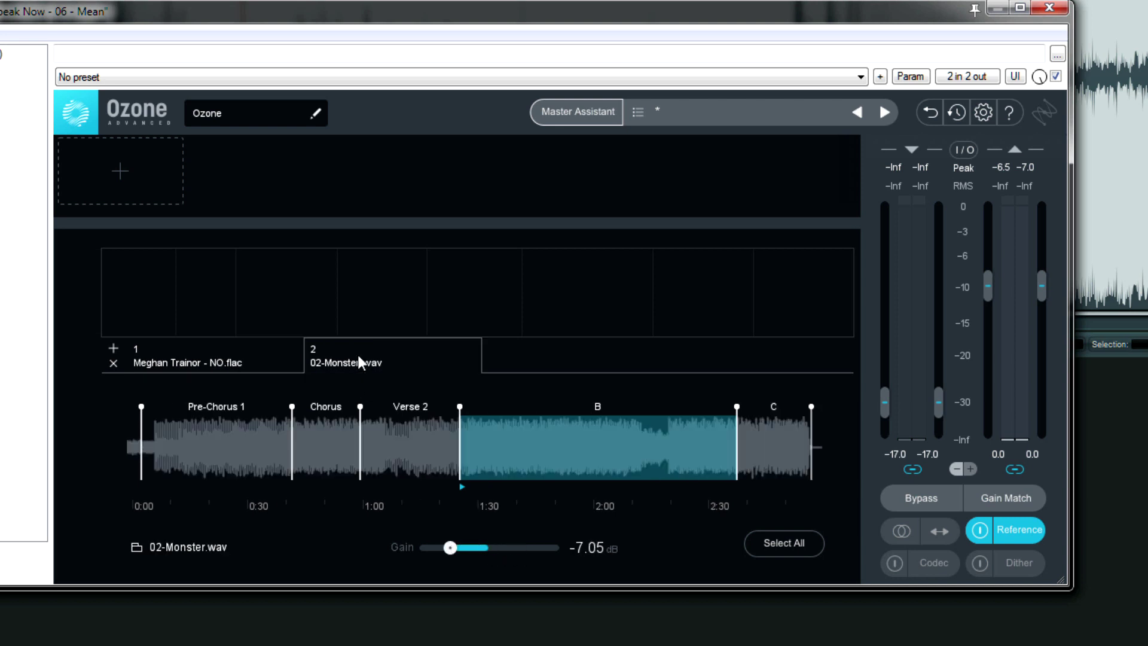
# Reset the gain of NO.flac and 02-Monster.wav back to 0.00 dB
pyautogui.click(216, 363)
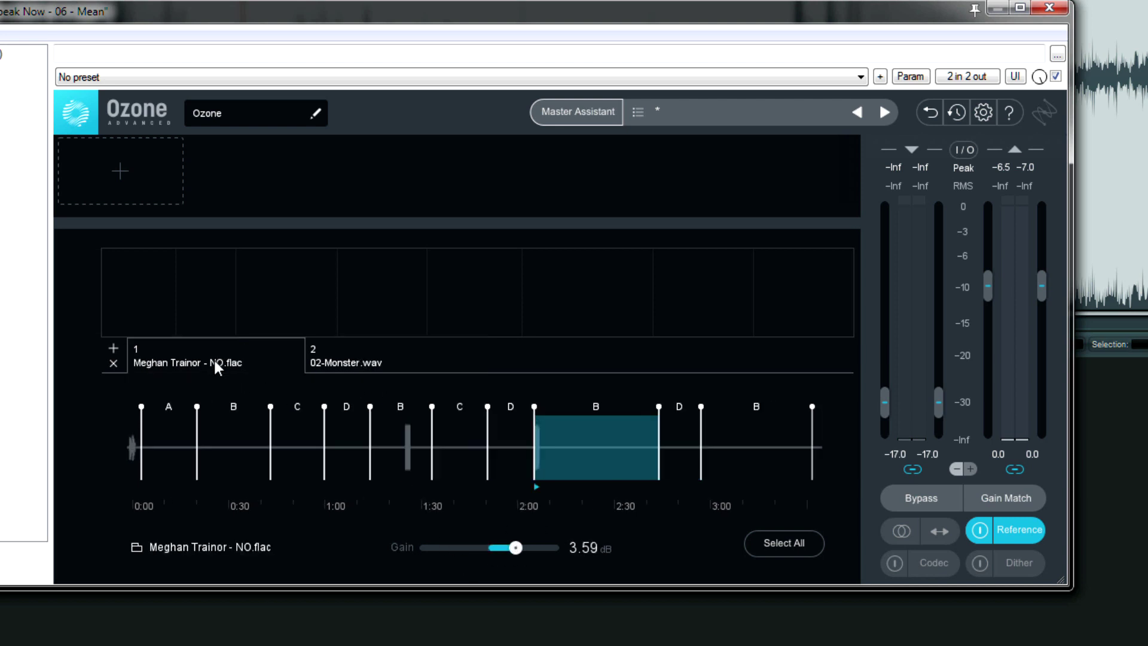
pyautogui.doubleClick(514, 547)
pyautogui.click(363, 361)
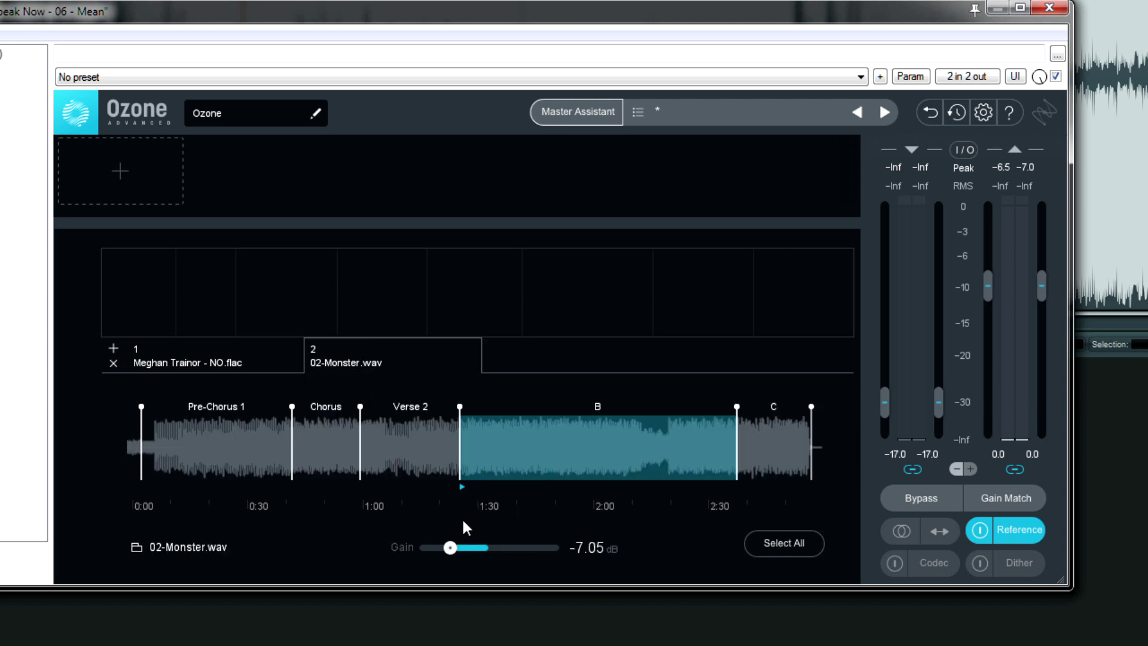
pyautogui.doubleClick(457, 543)
pyautogui.click(239, 364)
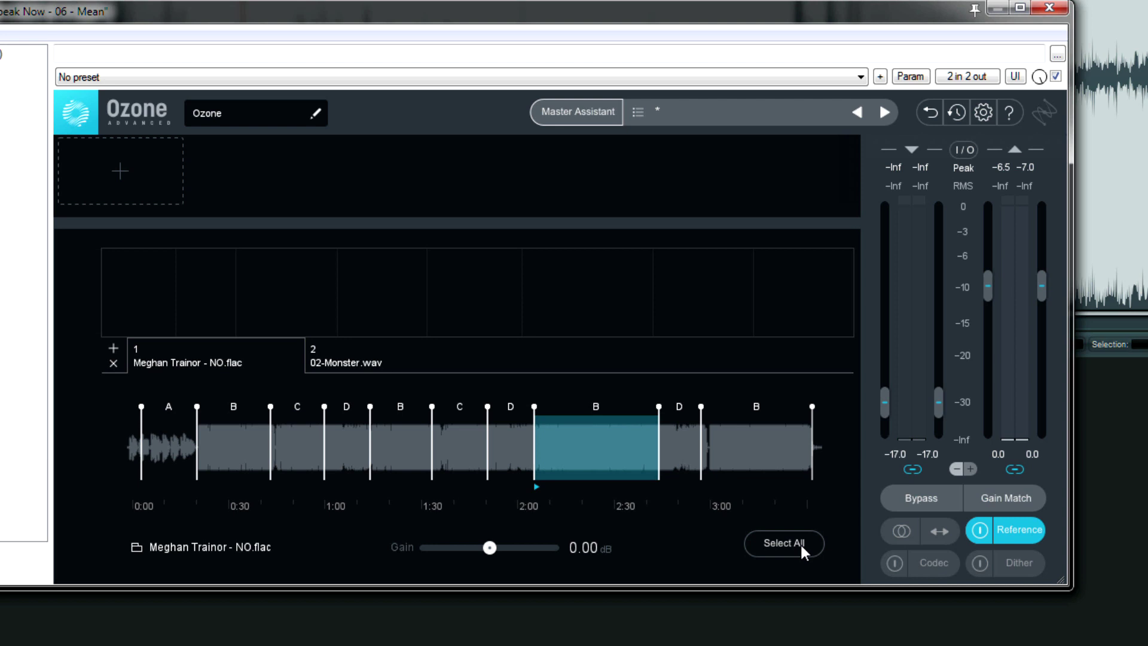
# Use Select All so the NO.flac reference loops its entire length from 0:00
pyautogui.click(784, 544)
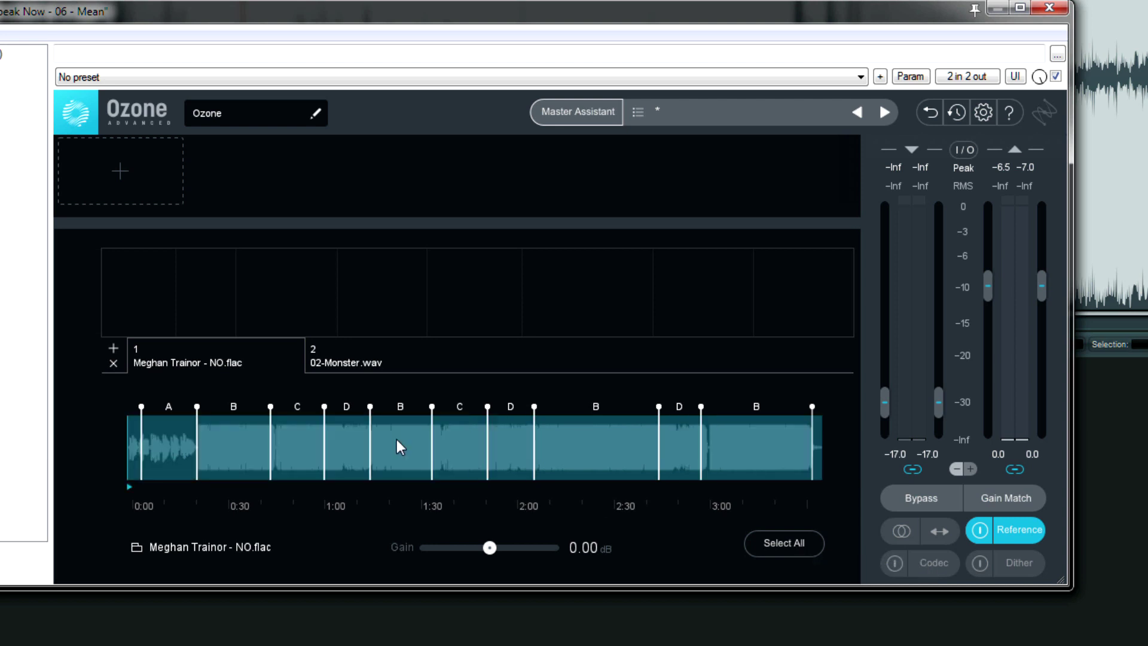